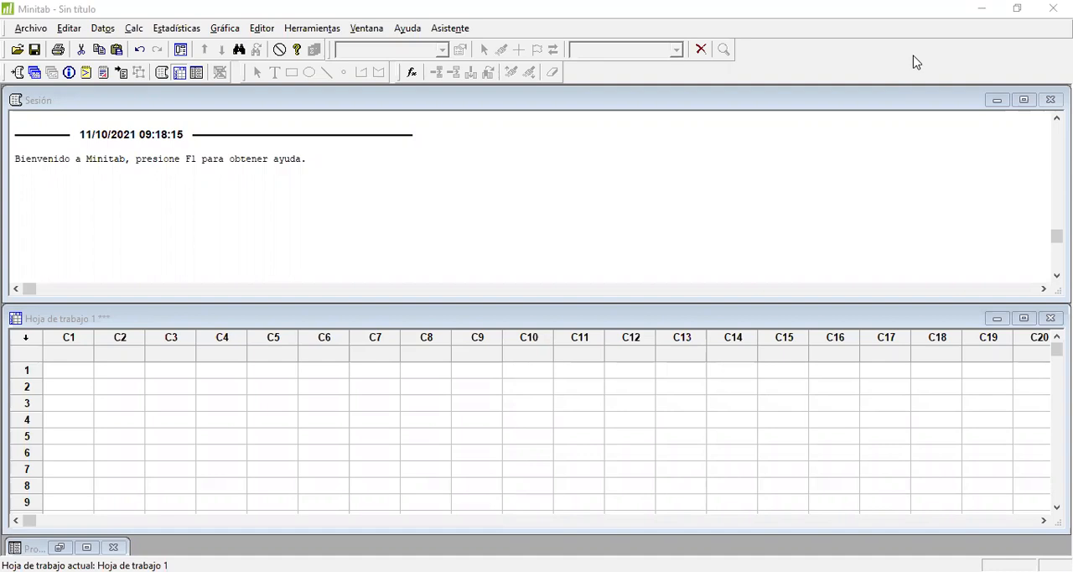
Step: Switch to the Excel workbook and examine the measured values per sample on the Gráfico XR-XS sheet
{"action": "left_click", "coordinate": [485, 392]}
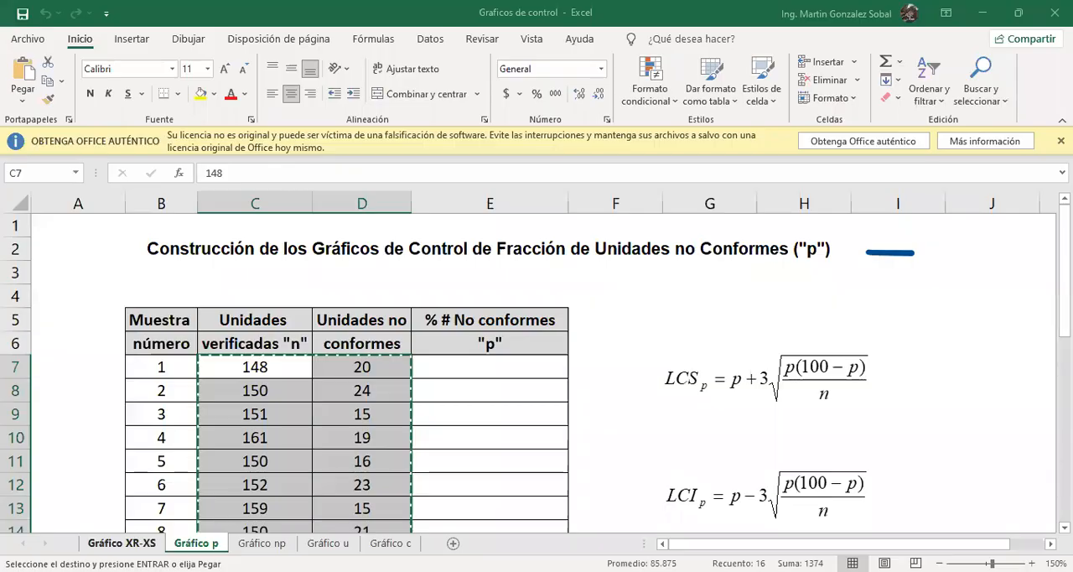
{"action": "key", "text": "ctrl+Page_Up"}
{"action": "scroll", "coordinate": [600, 385], "scroll_direction": "up", "scroll_amount": 3}
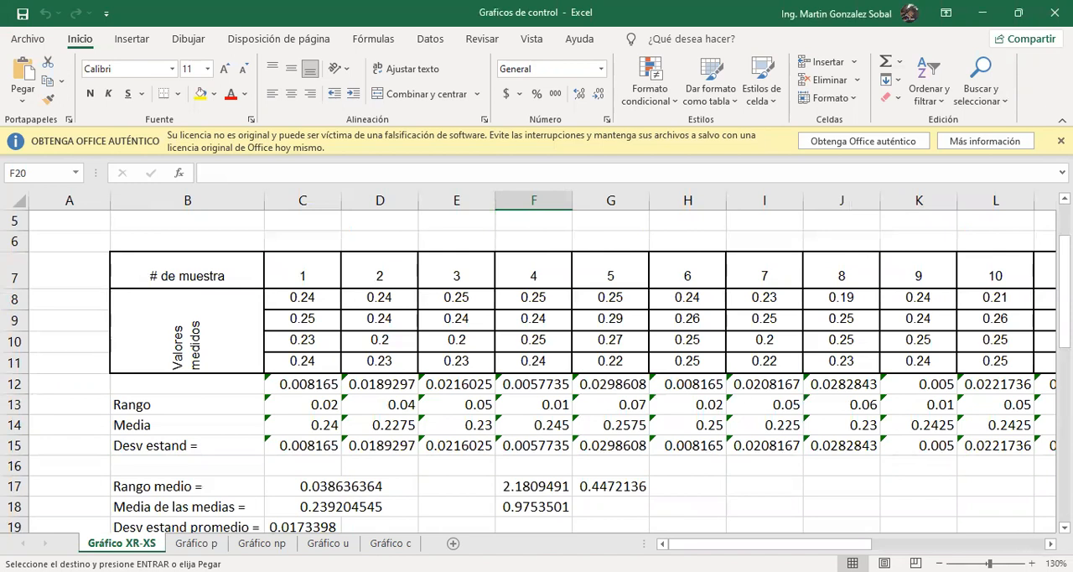
{"action": "scroll", "coordinate": [126, 343], "scroll_direction": "right", "scroll_amount": 1}
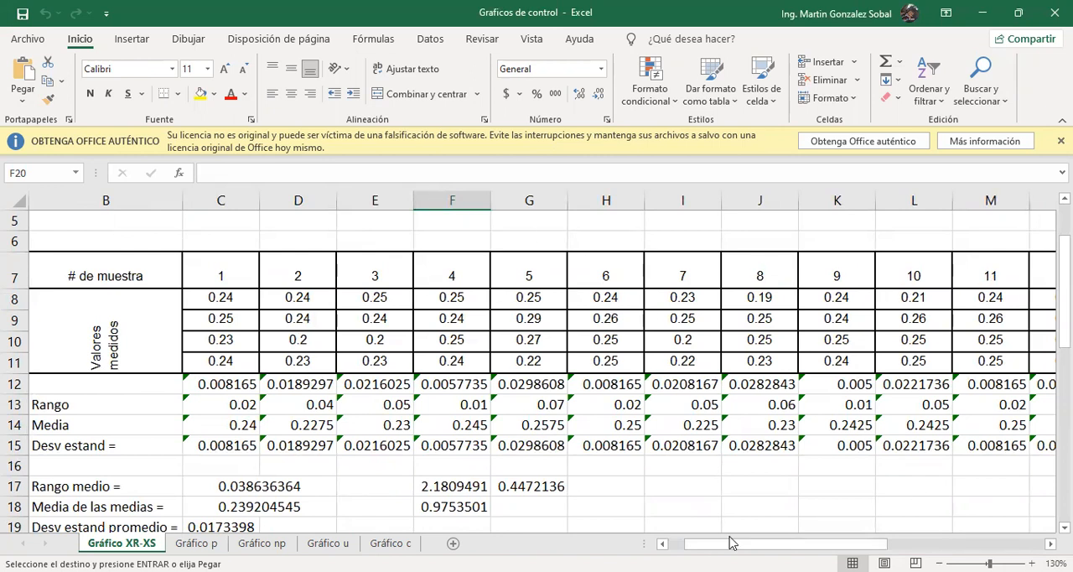
{"action": "left_click_drag", "start_coordinate": [786, 543], "coordinate": [706, 523]}
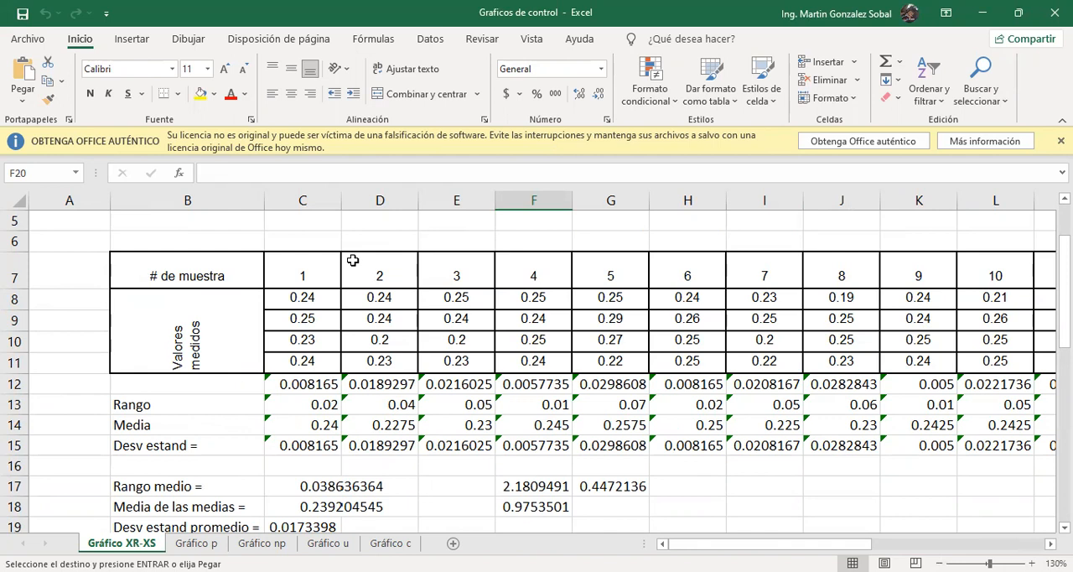
{"action": "left_click", "coordinate": [304, 194]}
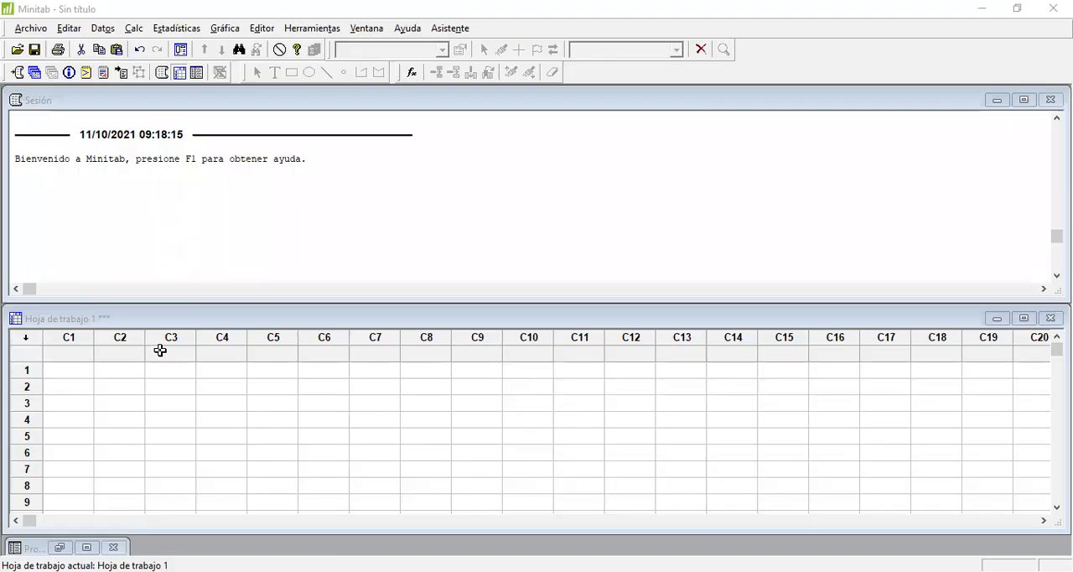
Step: Switch to Minitab and name column C3 of the worksheet X
{"action": "left_click_drag", "start_coordinate": [160, 351], "coordinate": [379, 404]}
{"action": "left_click", "coordinate": [522, 454]}
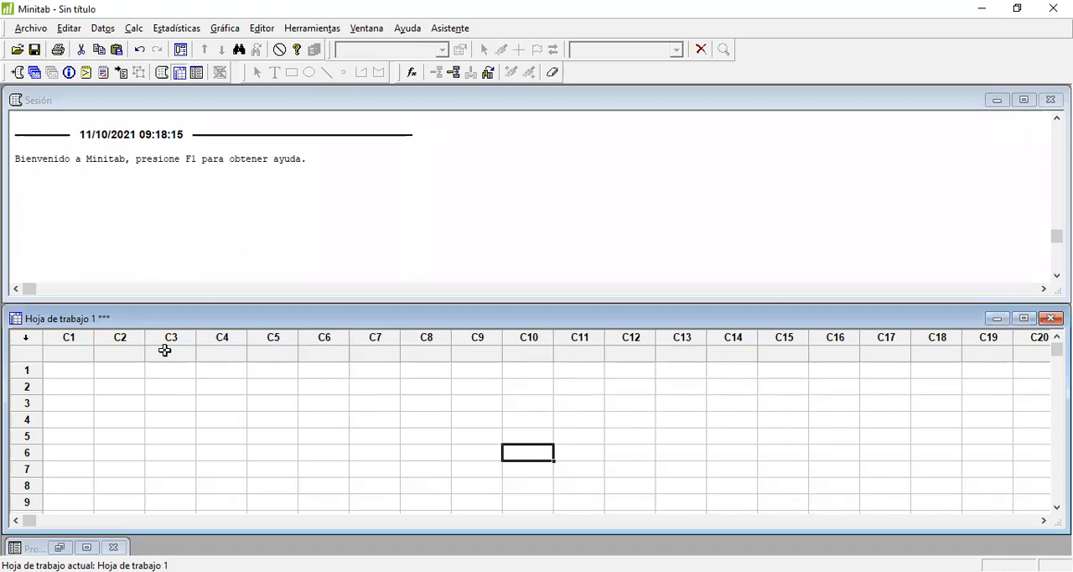
{"action": "left_click", "coordinate": [165, 352]}
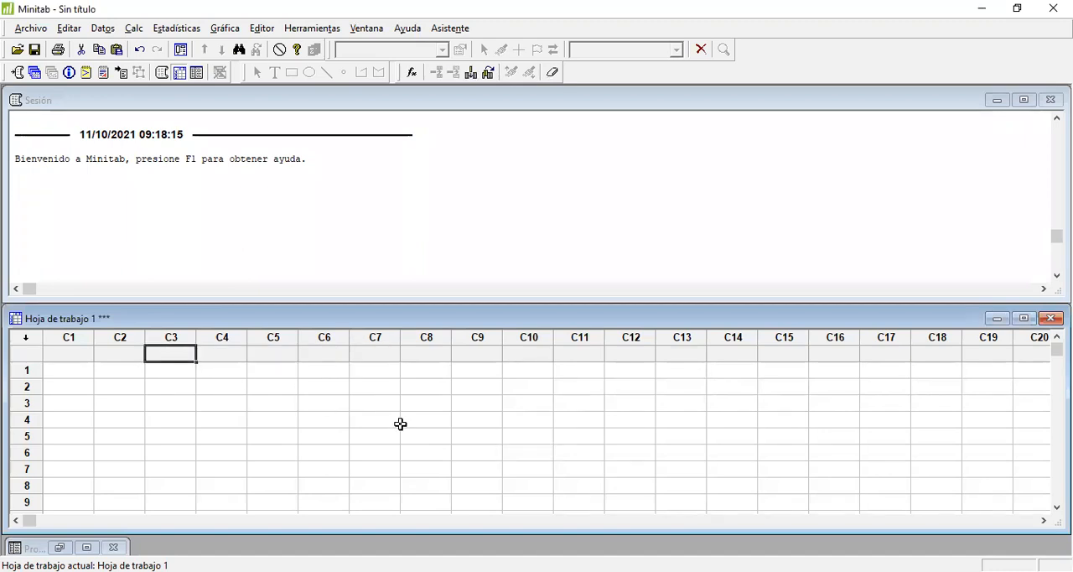
{"action": "type", "text": "X"}
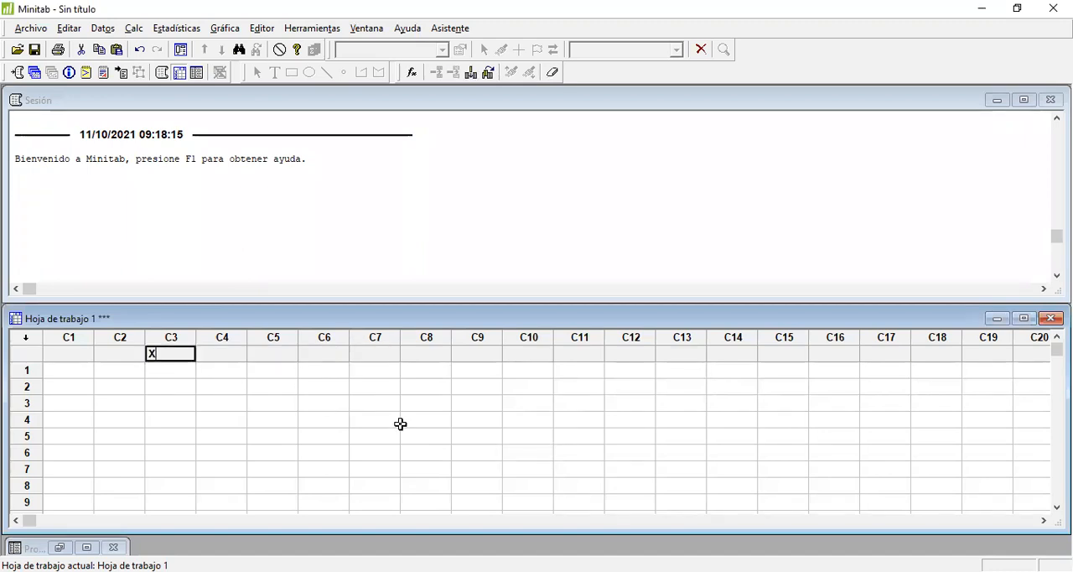
{"action": "key", "text": "Return"}
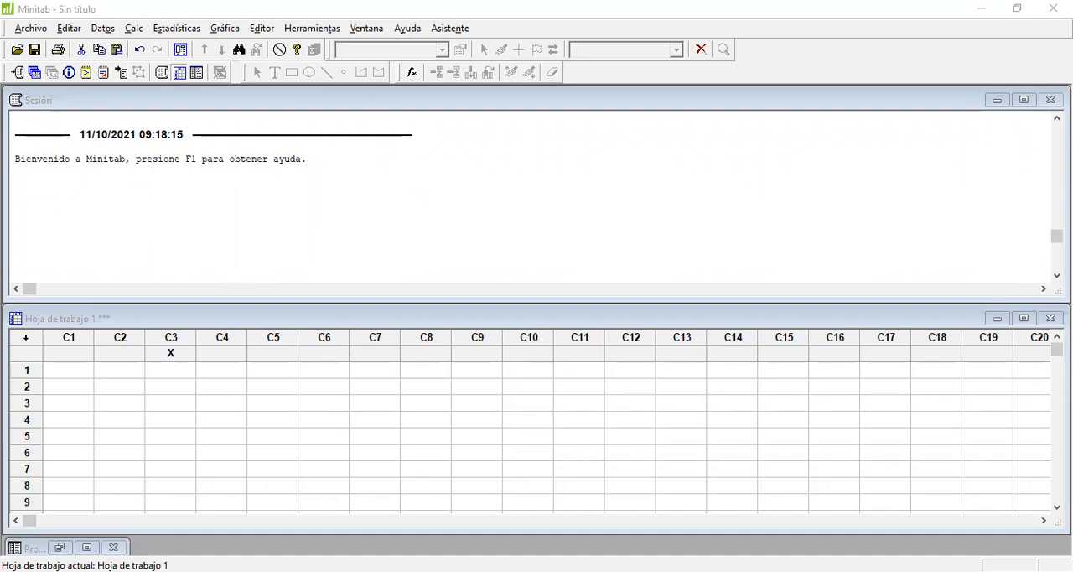
Step: Copy the measured values of samples 1 and 2 from Excel into rows 1 to 8 of column X in Minitab
{"action": "left_click", "coordinate": [202, 379]}
{"action": "type", "text": "0.24 0.25 0.23 0.24"}
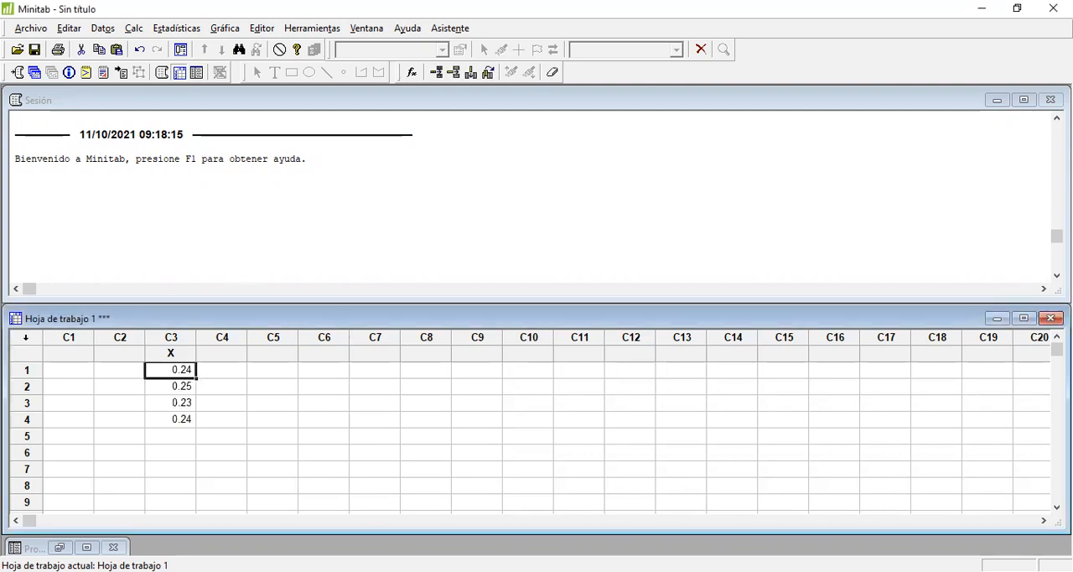
{"action": "key", "text": "alt+Tab"}
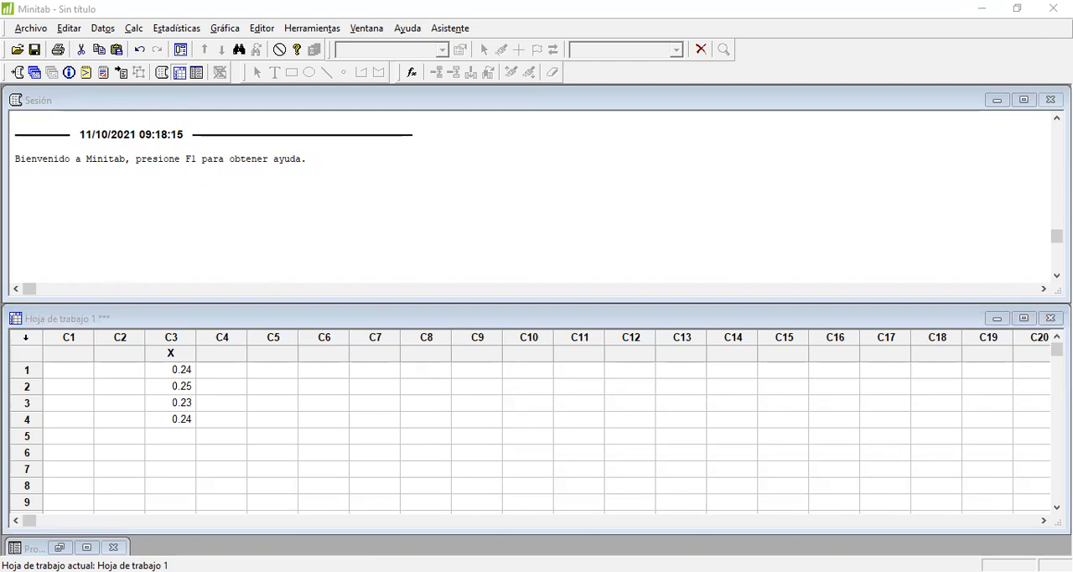
{"action": "left_click", "coordinate": [183, 437]}
{"action": "type", "text": "0.24 0.24 0.20 0.23"}
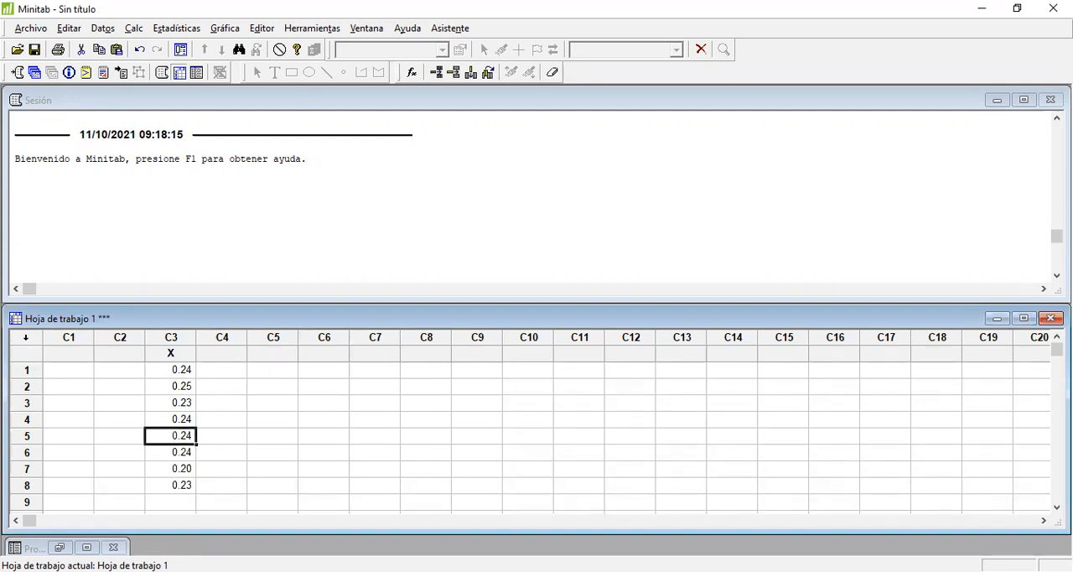
Step: Copy sample 3's four measured values from Excel into rows 9 to 12 of column X in Minitab
{"action": "key", "text": "alt+Tab"}
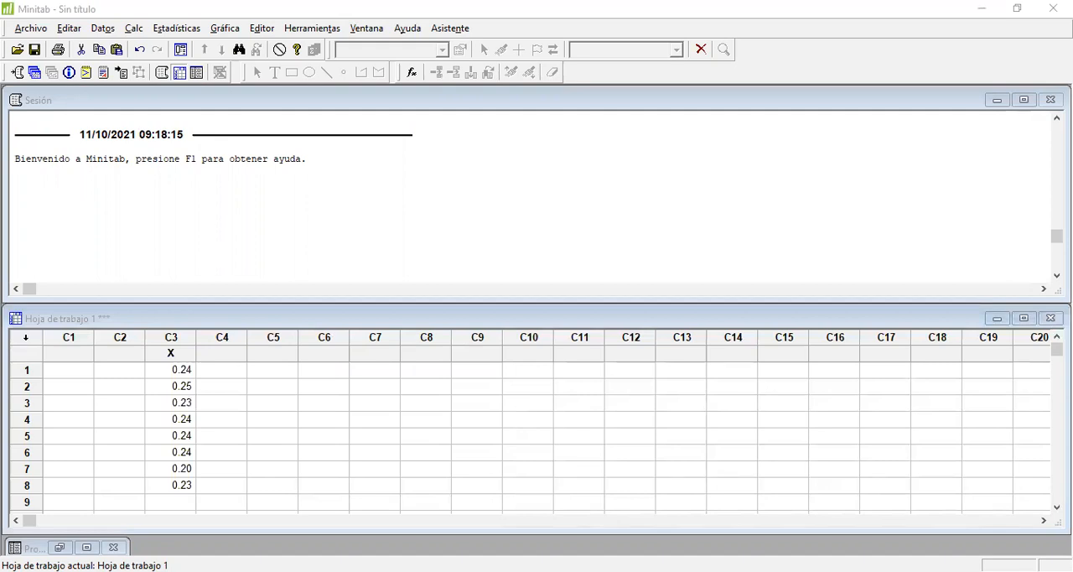
{"action": "left_click", "coordinate": [173, 501]}
{"action": "type", "text": "0.25"}
{"action": "key", "text": "Return"}
{"action": "key", "text": "Return"}
{"action": "key", "text": "Return"}
{"action": "key", "text": "Return"}
{"action": "key", "text": "Return"}
{"action": "key", "text": "Return"}
{"action": "key", "text": "Return"}
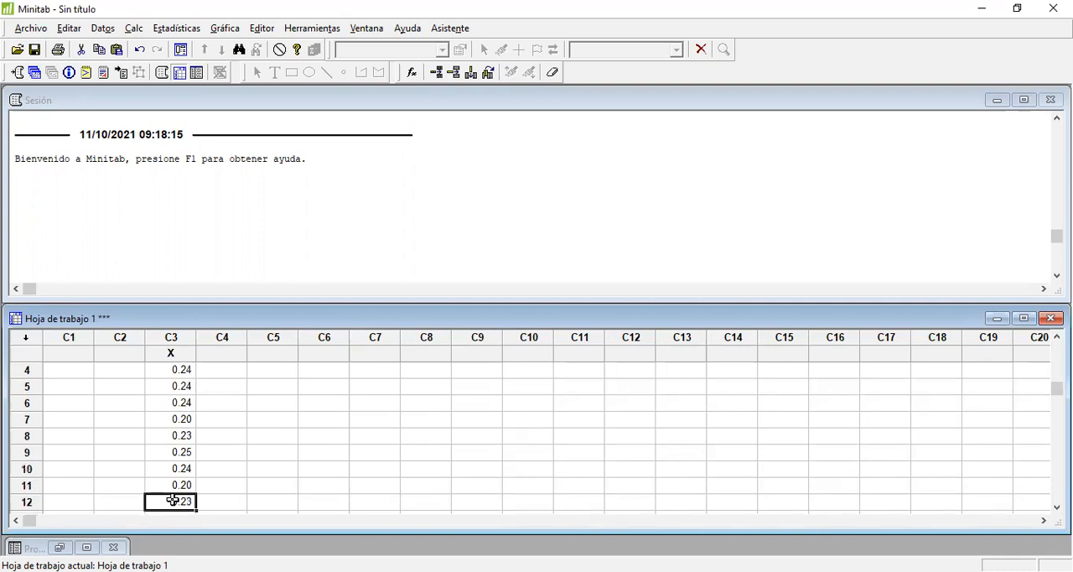
{"action": "key", "text": "Up"}
{"action": "key", "text": "Up"}
{"action": "key", "text": "Up"}
{"action": "key", "text": "Up"}
{"action": "key", "text": "Down"}
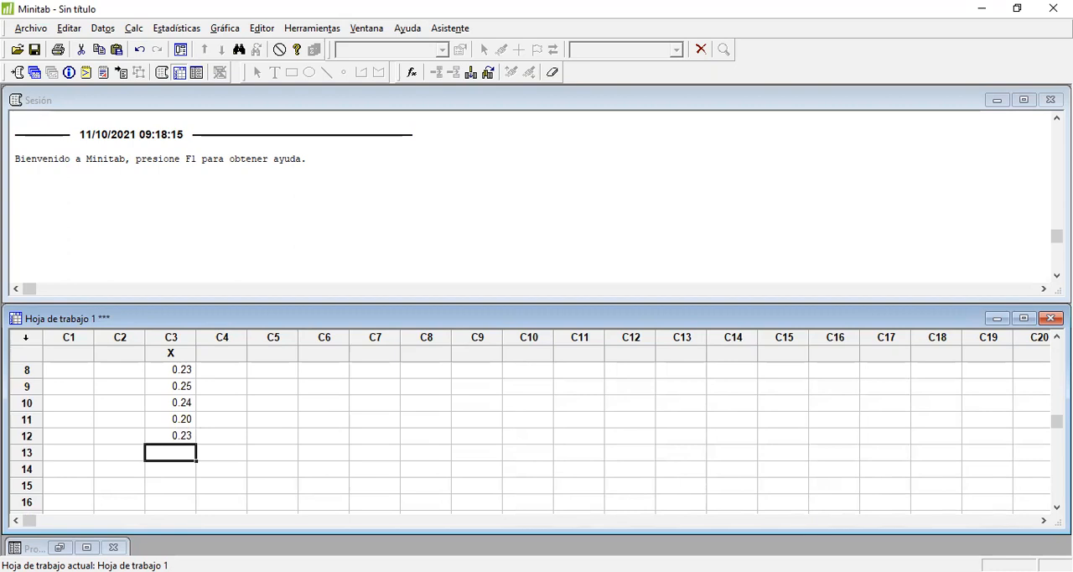
Step: Copy sample 4's four measured values from Excel into rows 13 to 16 of column X in Minitab
{"action": "key", "text": "alt+Tab"}
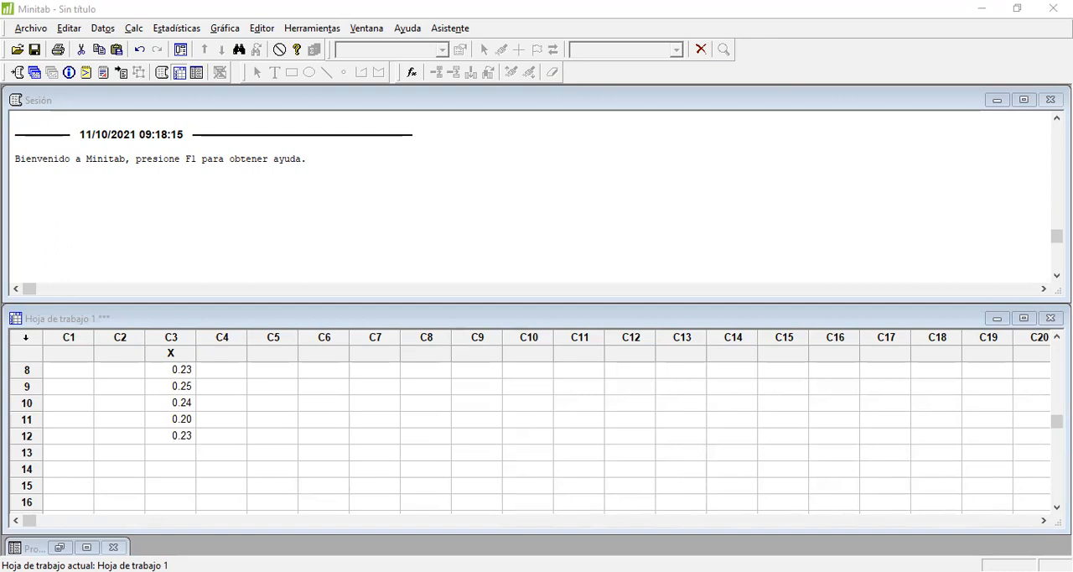
{"action": "left_click", "coordinate": [144, 450]}
{"action": "type", "text": "0.25 0.24 0.25 0.24"}
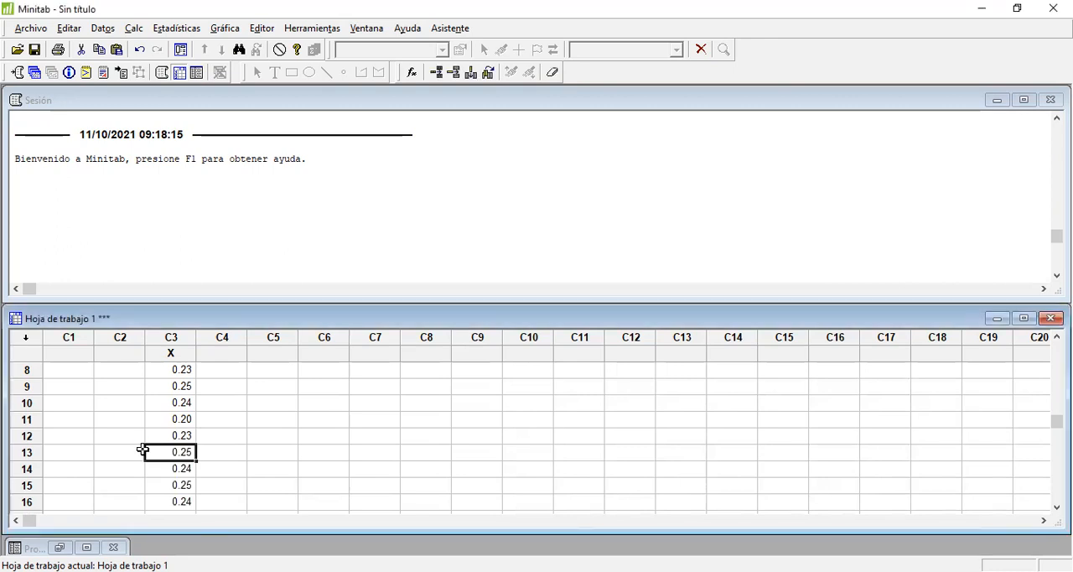
{"action": "key", "text": "Down"}
{"action": "key", "text": "Down"}
{"action": "key", "text": "Down"}
{"action": "key", "text": "Down"}
{"action": "key", "text": "Down"}
{"action": "key", "text": "Up"}
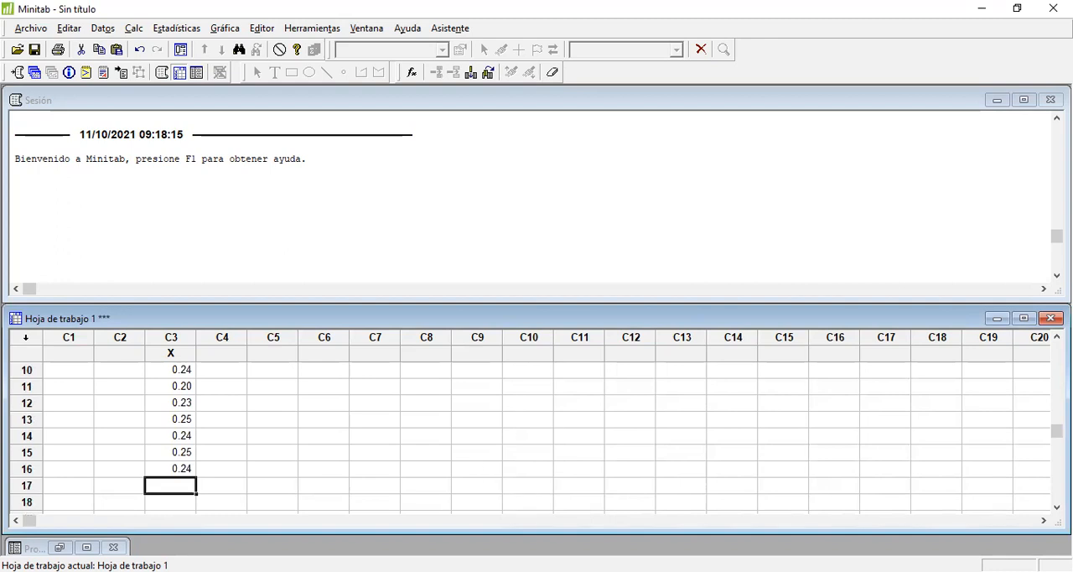
Step: Copy sample 5's four measured values from Excel into rows 17 to 20 of column X in Minitab
{"action": "key", "text": "alt+Tab"}
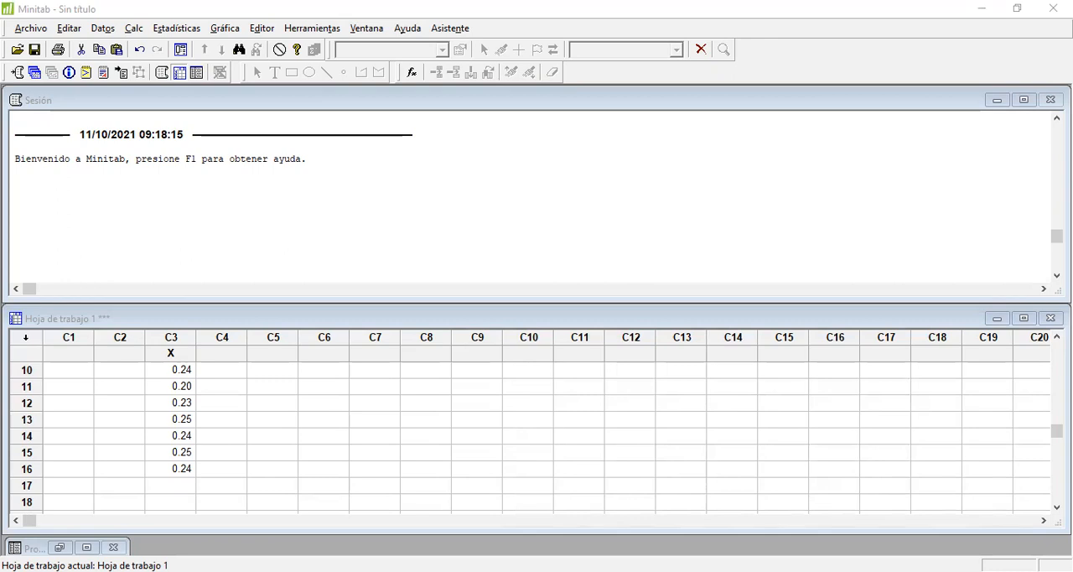
{"action": "key", "text": "alt+Tab"}
{"action": "type", "text": "0.25 0.29 0.27 0.22"}
{"action": "key", "text": "Down"}
{"action": "key", "text": "Down"}
{"action": "key", "text": "Down"}
{"action": "key", "text": "Down"}
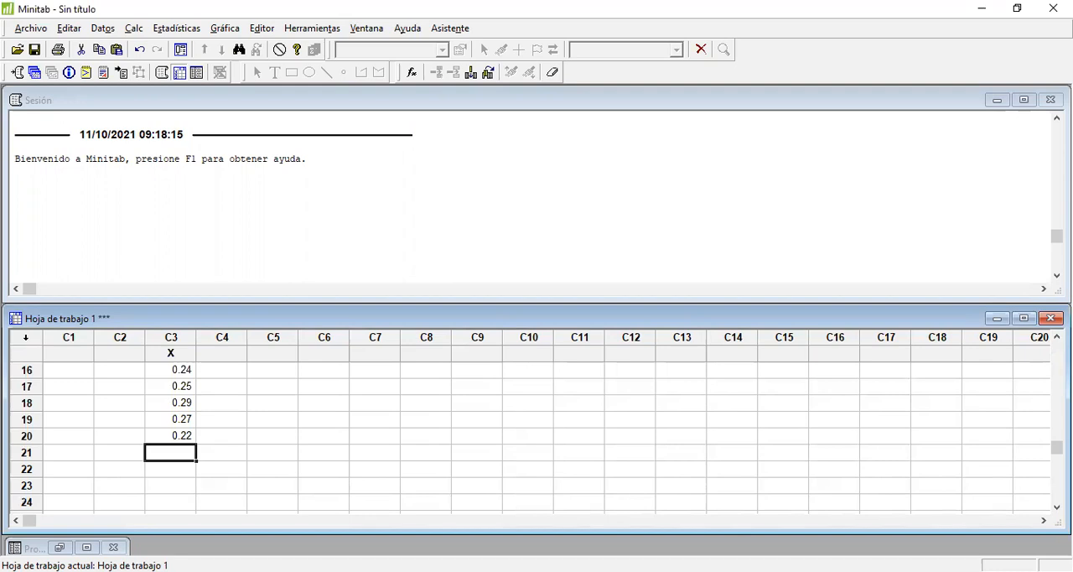
Step: Copy sample 6's four measured values from Excel into rows 21 to 24 of column X in Minitab
{"action": "key", "text": "alt+Tab"}
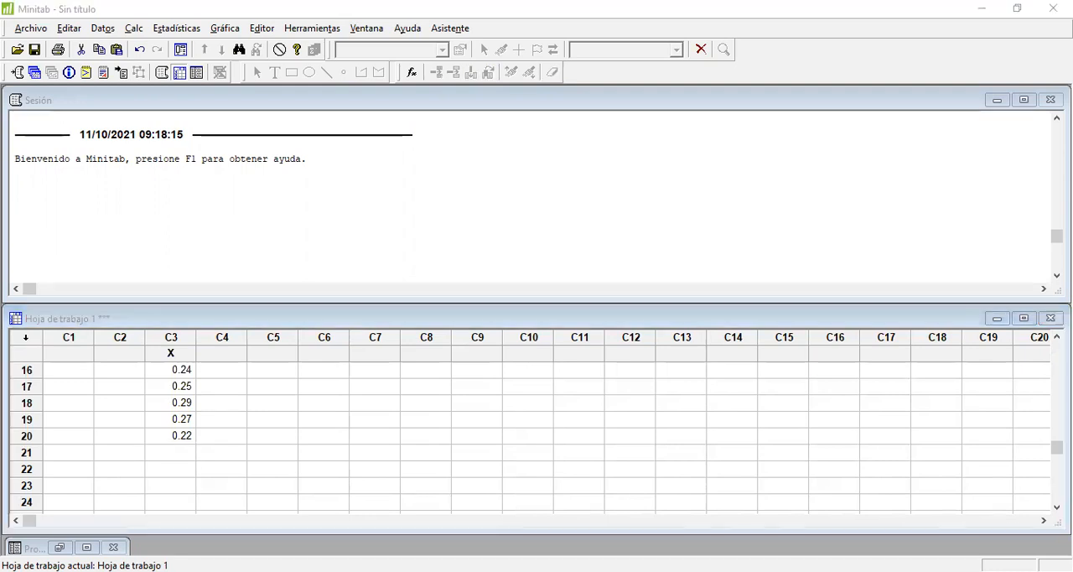
{"action": "key", "text": "alt+Tab"}
{"action": "type", "text": "0.24 0.26 0.25 0.25"}
{"action": "key", "text": "Down"}
{"action": "key", "text": "Down"}
{"action": "key", "text": "Down"}
{"action": "key", "text": "Down"}
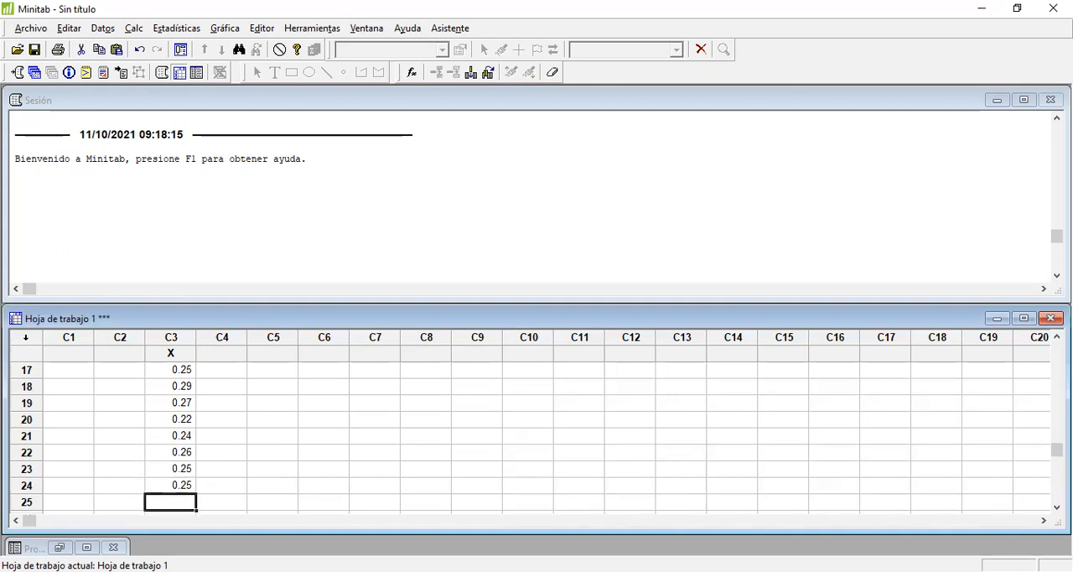
Step: Copy sample 7's four measured values from Excel into rows 25 to 28 of column X in Minitab
{"action": "key", "text": "alt+Tab"}
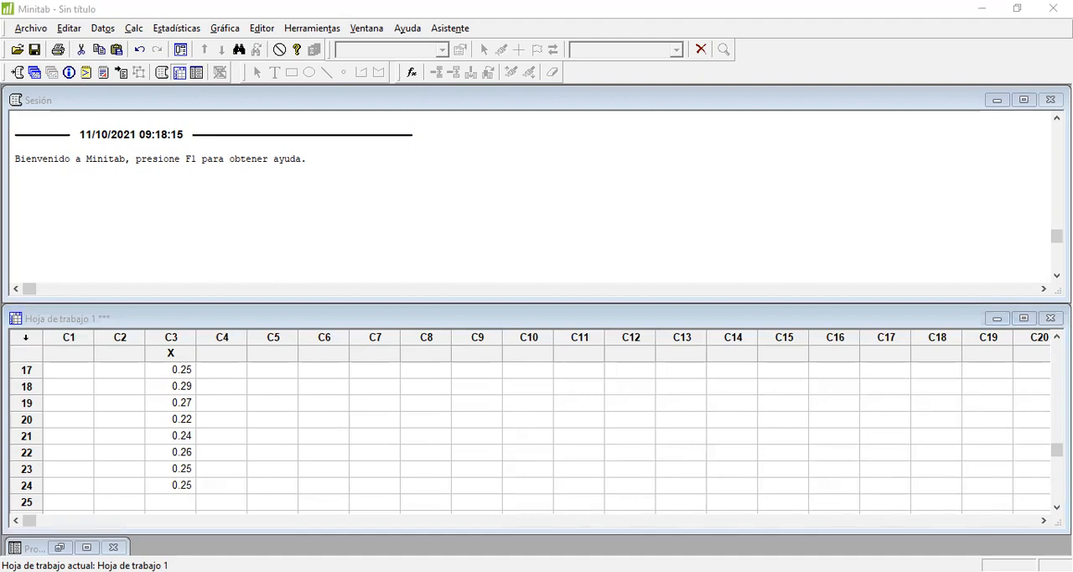
{"action": "key", "text": "alt+Tab"}
{"action": "type", "text": "0.23"}
{"action": "key", "text": "Down"}
{"action": "key", "text": "Down"}
{"action": "key", "text": "Down"}
{"action": "key", "text": "Down"}
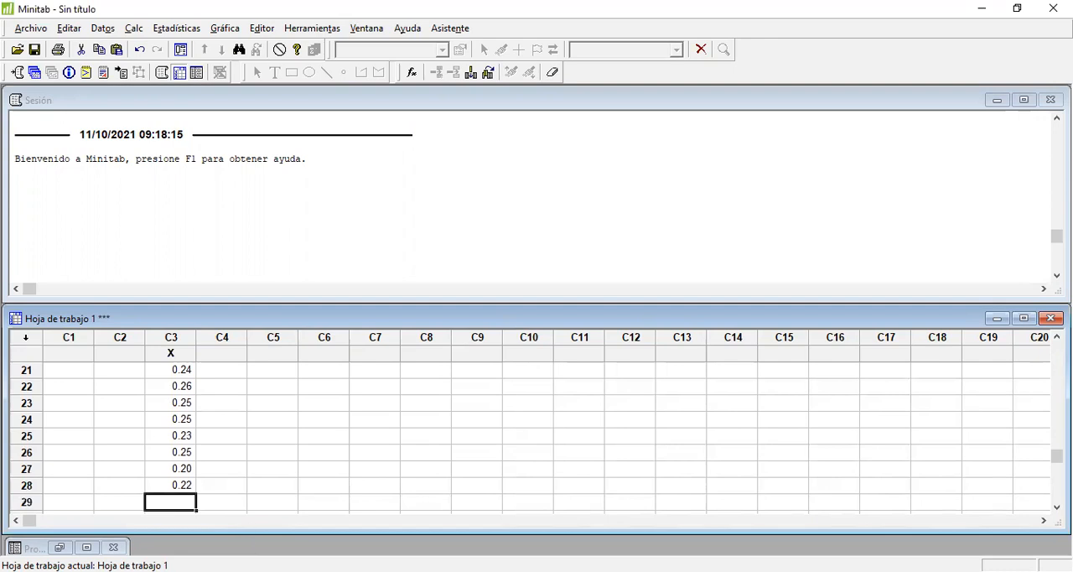
Step: Copy sample 8's four measured values from Excel into rows 29 to 32 of column X in Minitab
{"action": "key", "text": "alt+Tab"}
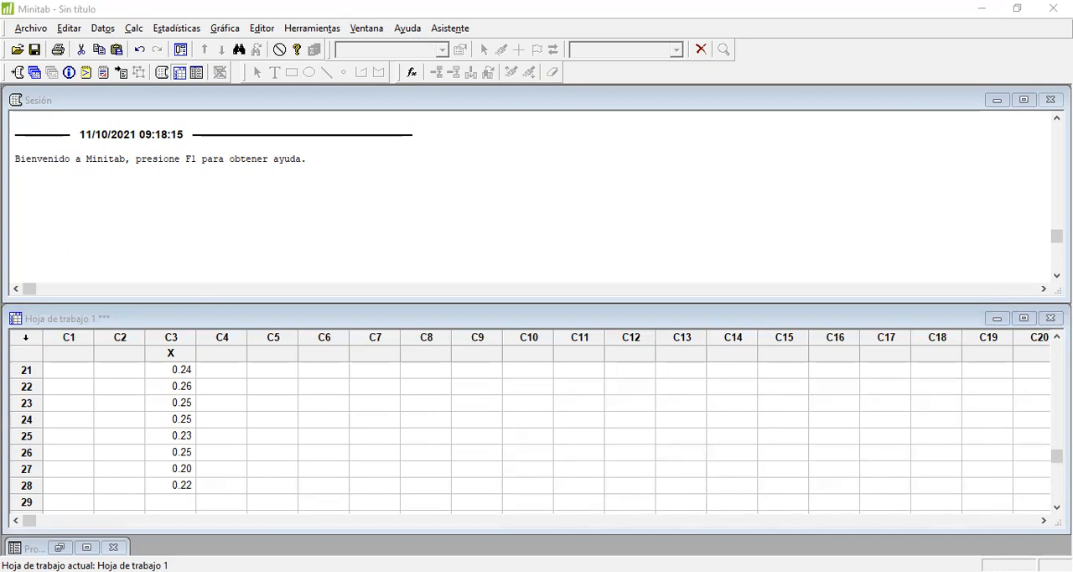
{"action": "key", "text": "alt+Tab"}
{"action": "type", "text": "0.19"}
{"action": "key", "text": "Down"}
{"action": "key", "text": "Down"}
{"action": "key", "text": "Down"}
{"action": "key", "text": "Down"}
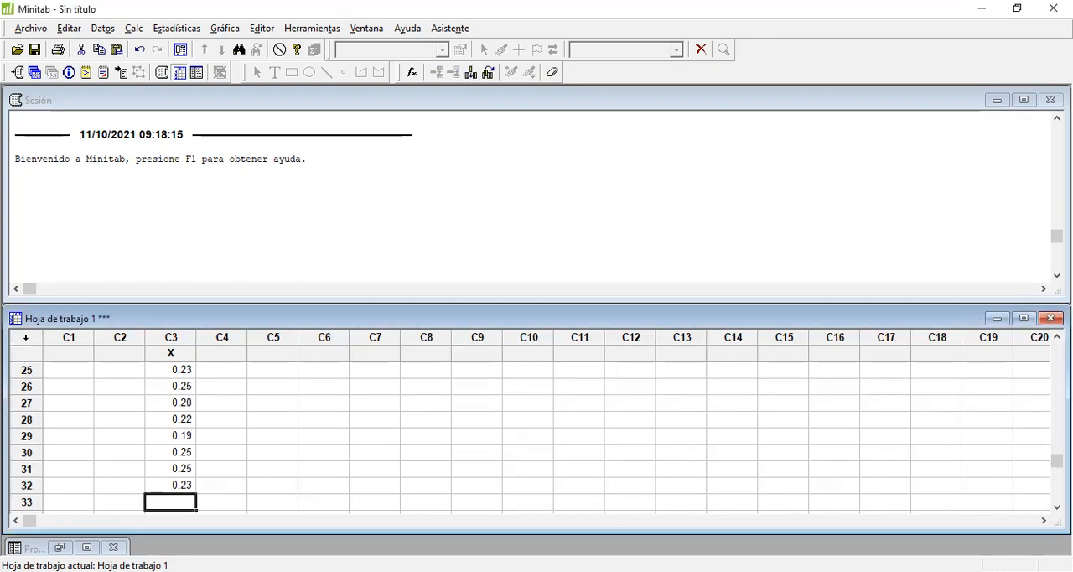
Step: Copy sample 9's four measured values from Excel into rows 33 to 36 of column X in Minitab
{"action": "key", "text": "alt+Tab"}
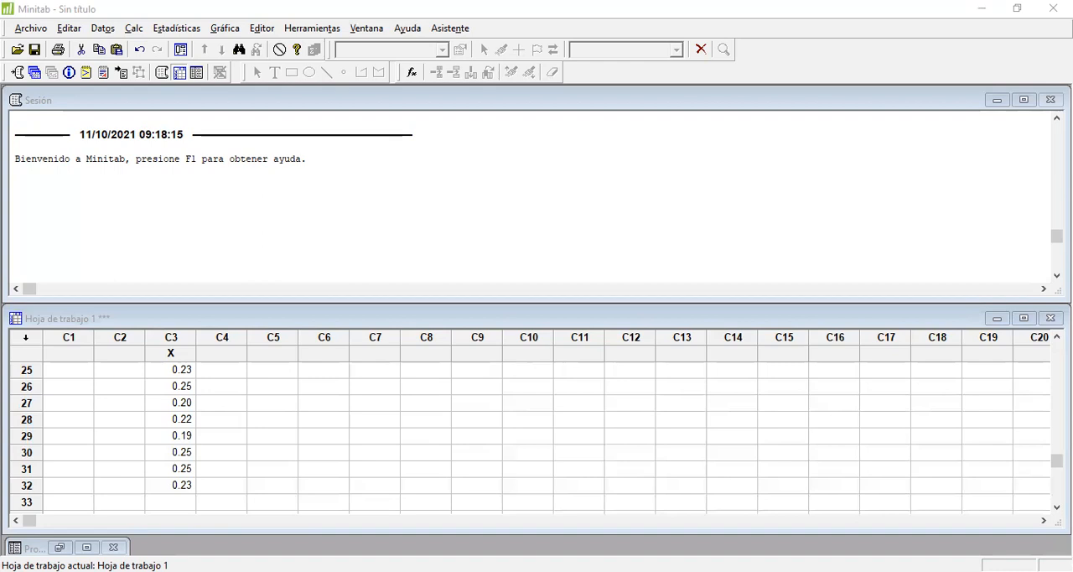
{"action": "left_click", "coordinate": [132, 493]}
{"action": "type", "text": "0.24 0.24 0.25 0.24"}
{"action": "key", "text": "Down"}
{"action": "key", "text": "Down"}
{"action": "key", "text": "Down"}
{"action": "key", "text": "Down"}
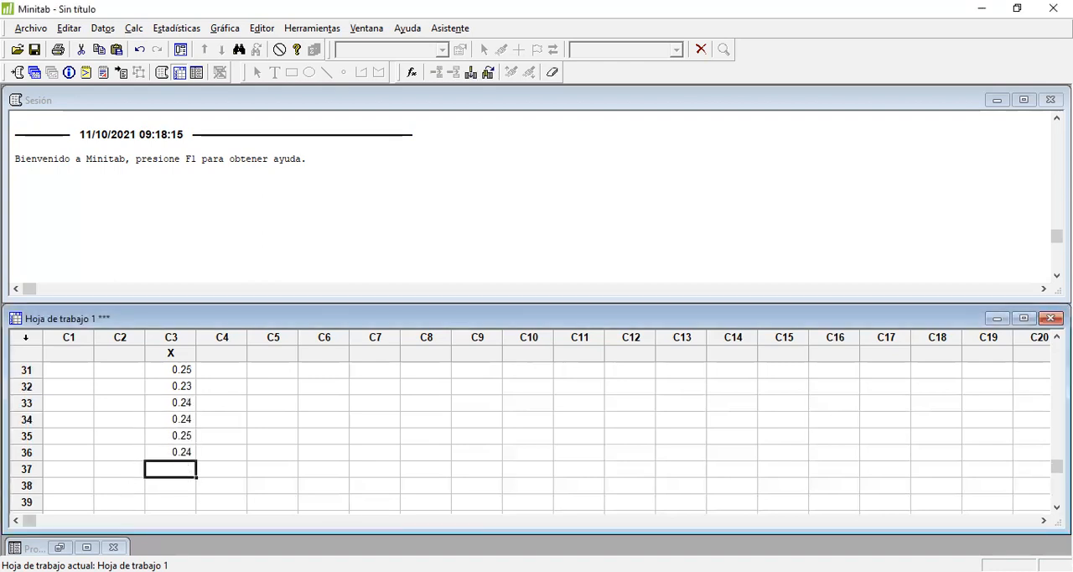
Step: Copy sample 10's four measured values from Excel into rows 37 to 40 of column X in Minitab
{"action": "key", "text": "alt+Tab"}
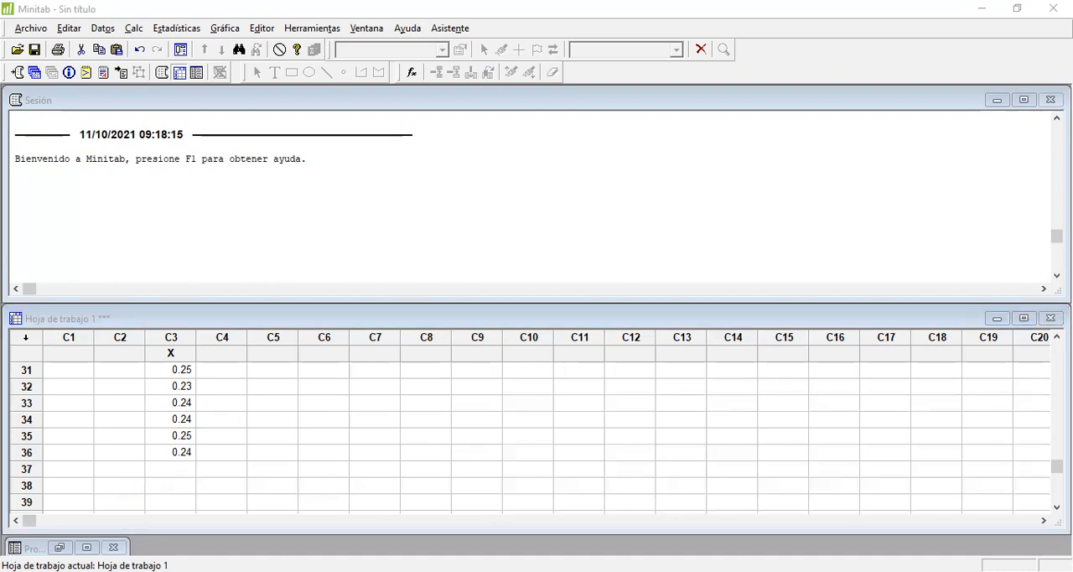
{"action": "key", "text": "alt+Tab"}
{"action": "type", "text": "0.21 0.26 0.25 0.25"}
{"action": "key", "text": "Down"}
{"action": "key", "text": "Down"}
{"action": "key", "text": "Down"}
{"action": "key", "text": "Down"}
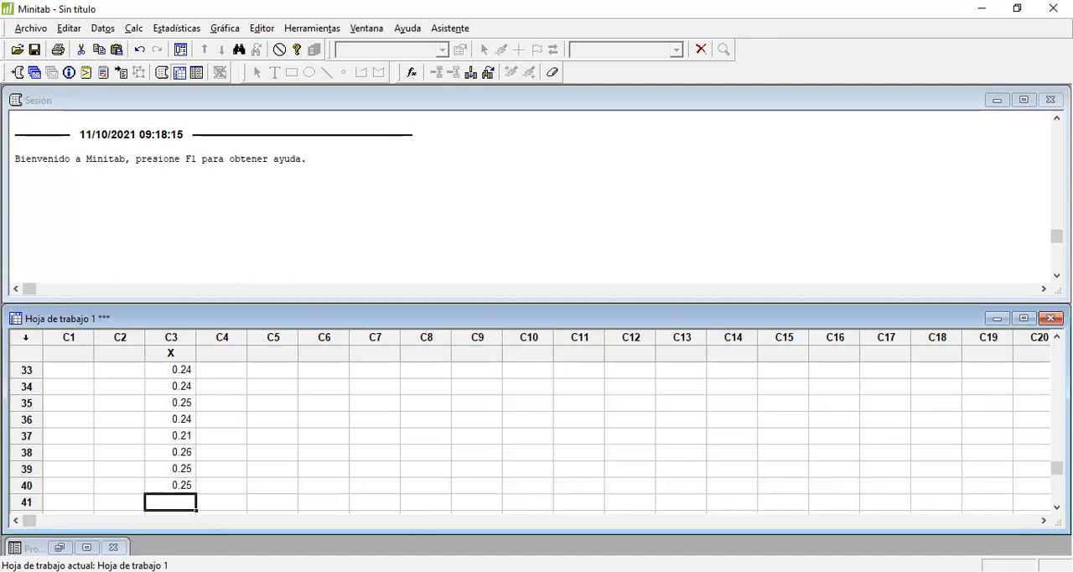
Step: Copy sample 11's four measured values from Excel into rows 41 to 44 of column X in Minitab
{"action": "key", "text": "alt+Tab"}
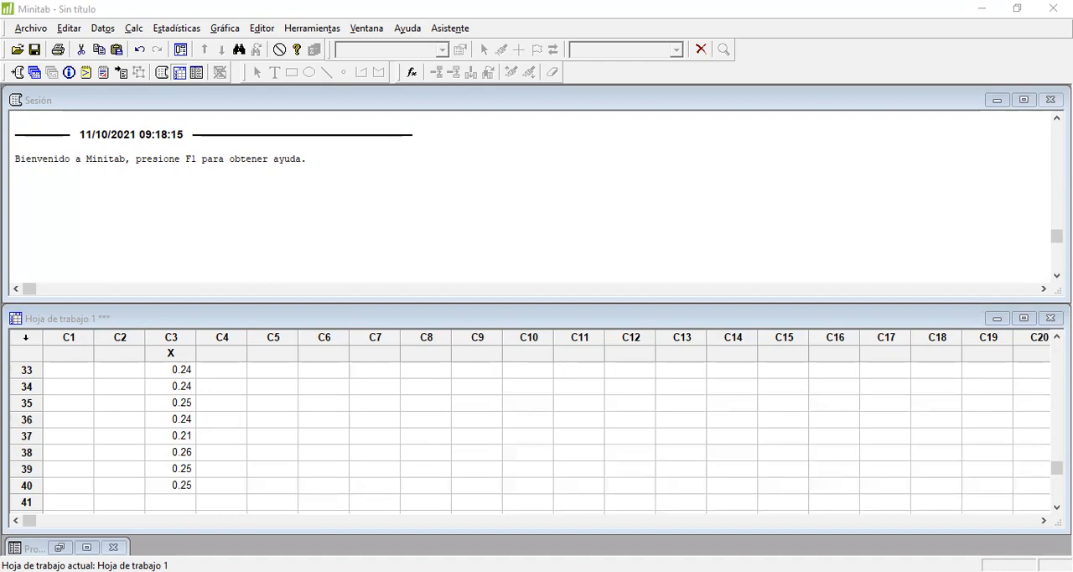
{"action": "key", "text": "alt+Tab"}
{"action": "type", "text": "0.24 0.26 0.25 0.25"}
{"action": "key", "text": "Down"}
{"action": "key", "text": "Down"}
{"action": "key", "text": "Down"}
{"action": "key", "text": "Down"}
{"action": "key", "text": "Down"}
{"action": "key", "text": "Up"}
{"action": "key", "text": "Up"}
{"action": "key", "text": "Down"}
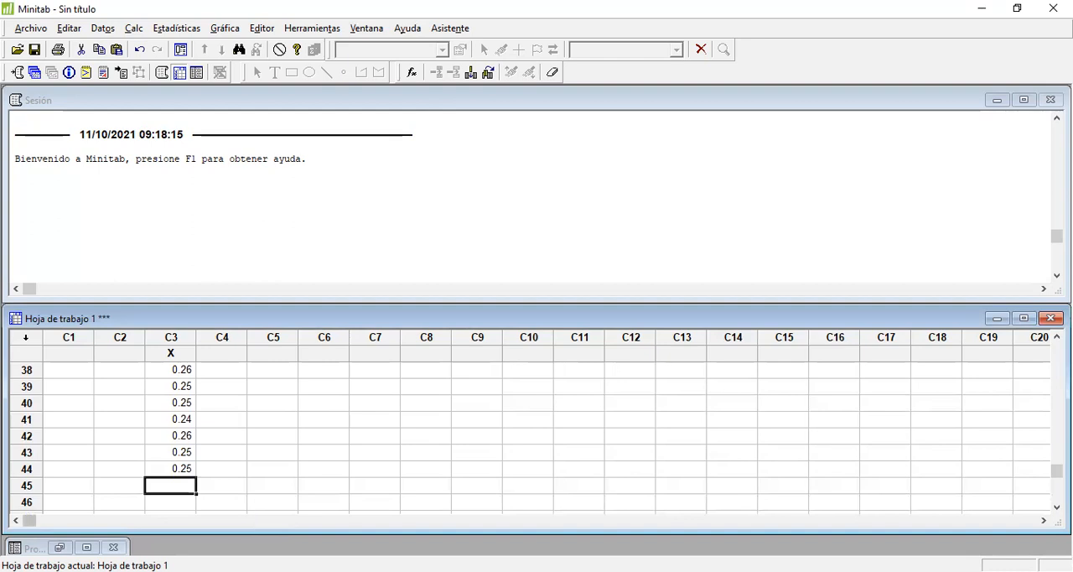
Step: Copy sample 12's four measured values from Excel into rows 45 to 48 of column X in Minitab
{"action": "key", "text": "alt+Tab"}
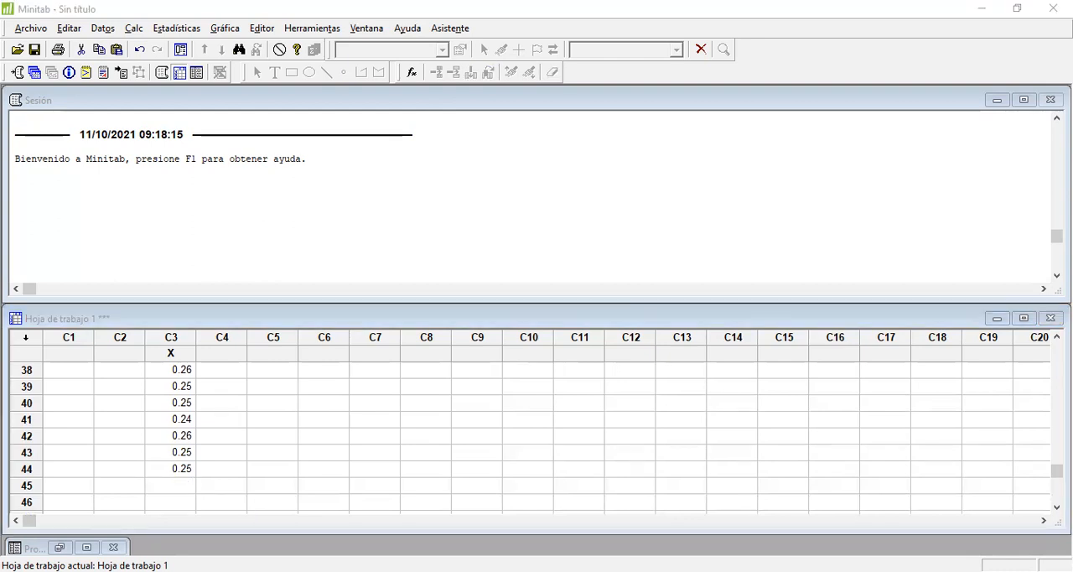
{"action": "key", "text": "alt+Tab"}
{"action": "type", "text": "0.23 0.25 0.25 0.24"}
{"action": "key", "text": "Down"}
{"action": "key", "text": "Down"}
{"action": "key", "text": "Down"}
{"action": "key", "text": "Down"}
{"action": "key", "text": "Down"}
{"action": "key", "text": "Up"}
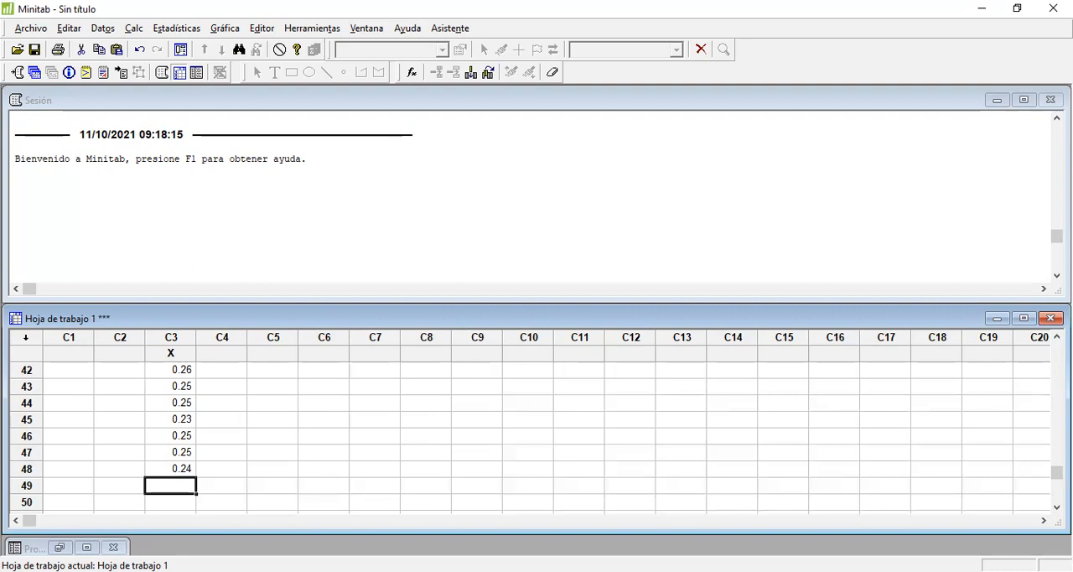
Step: Copy sample 13's four measured values from Excel into rows 49 to 52 of column X in Minitab
{"action": "key", "text": "alt+Tab"}
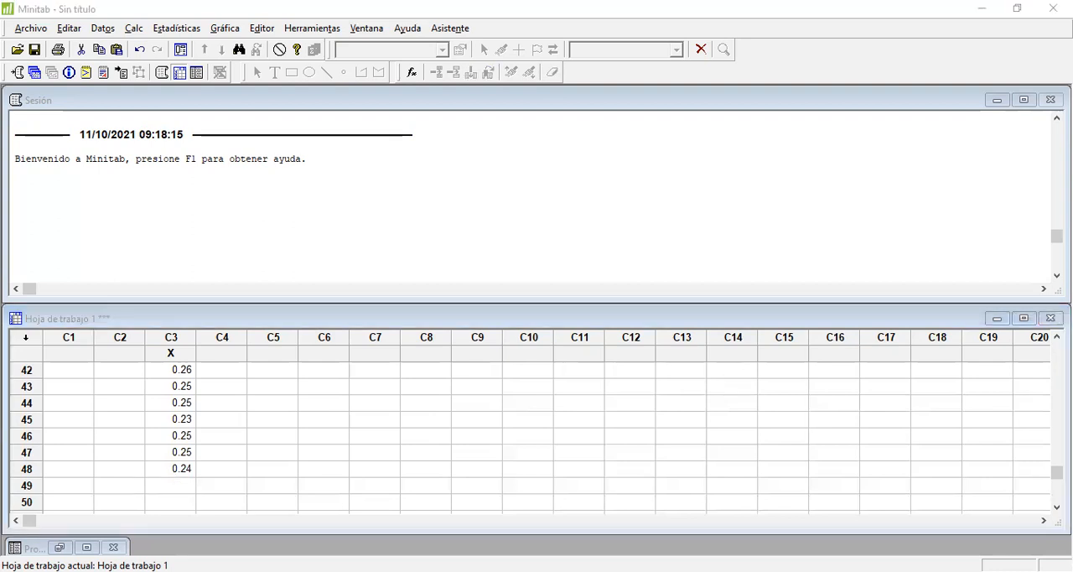
{"action": "key", "text": "alt+Tab"}
{"action": "type", "text": "0.24 0.25 0.24 0.25"}
{"action": "key", "text": "Down"}
{"action": "key", "text": "Down"}
{"action": "key", "text": "Down"}
{"action": "key", "text": "Down"}
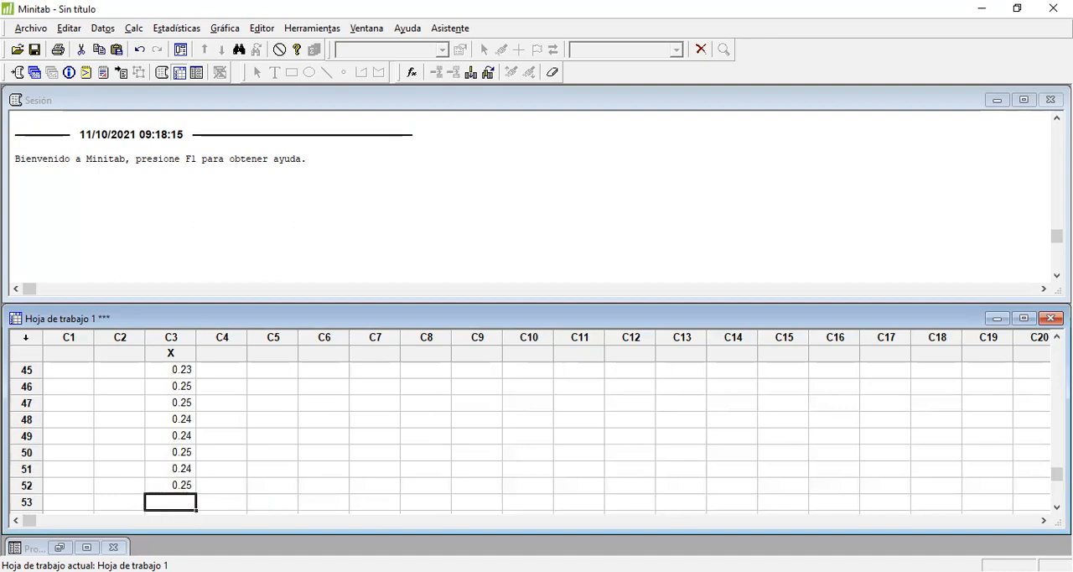
Step: Transfer sample 14's four measured values, 0.22, 0.26, 0.26 and 0.27, from Excel into rows 53 to 56 of column X in Minitab
{"action": "key", "text": "alt+Tab"}
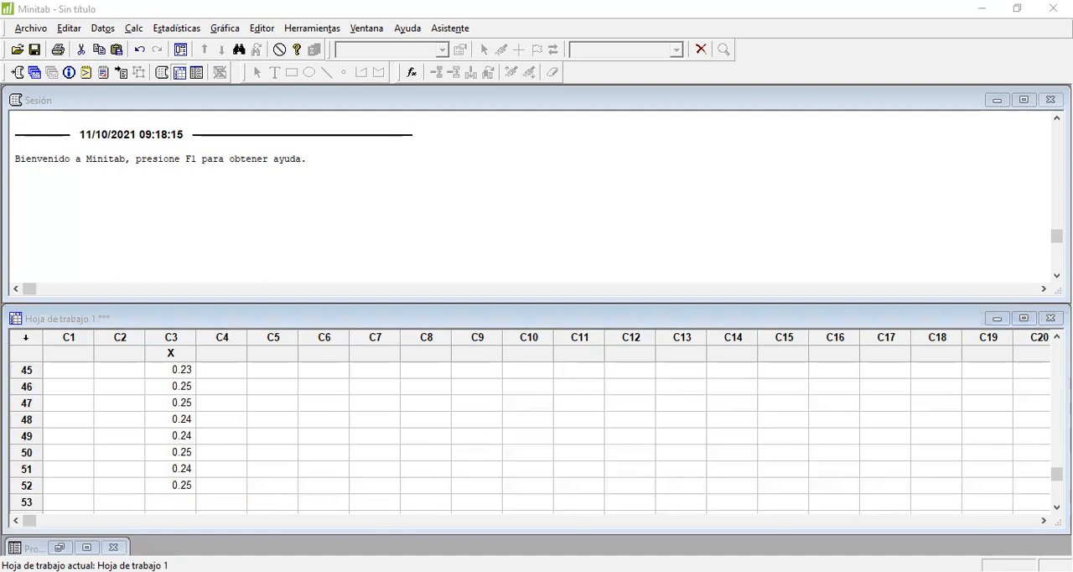
{"action": "key", "text": "alt+Tab"}
{"action": "type", "text": "0.22"}
{"action": "key", "text": "Return"}
{"action": "type", "text": "0.26"}
{"action": "key", "text": "Return"}
{"action": "type", "text": "0.26"}
{"action": "key", "text": "Return"}
{"action": "type", "text": "0.27"}
{"action": "key", "text": "Return"}
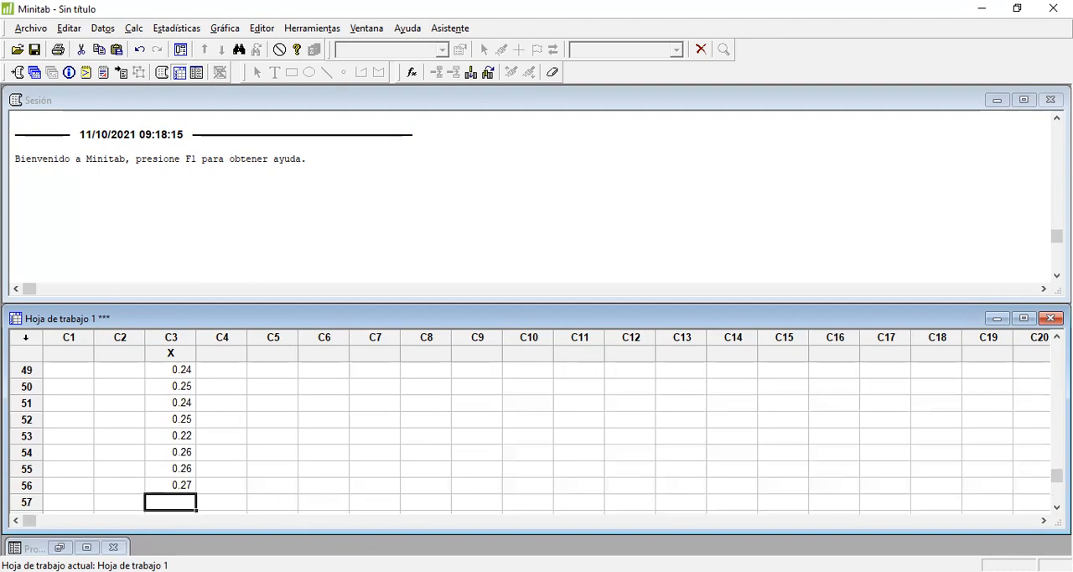
Step: Copy sample 15's four measured values from Excel into rows 57 to 60 of column X in Minitab
{"action": "key", "text": "alt+Tab"}
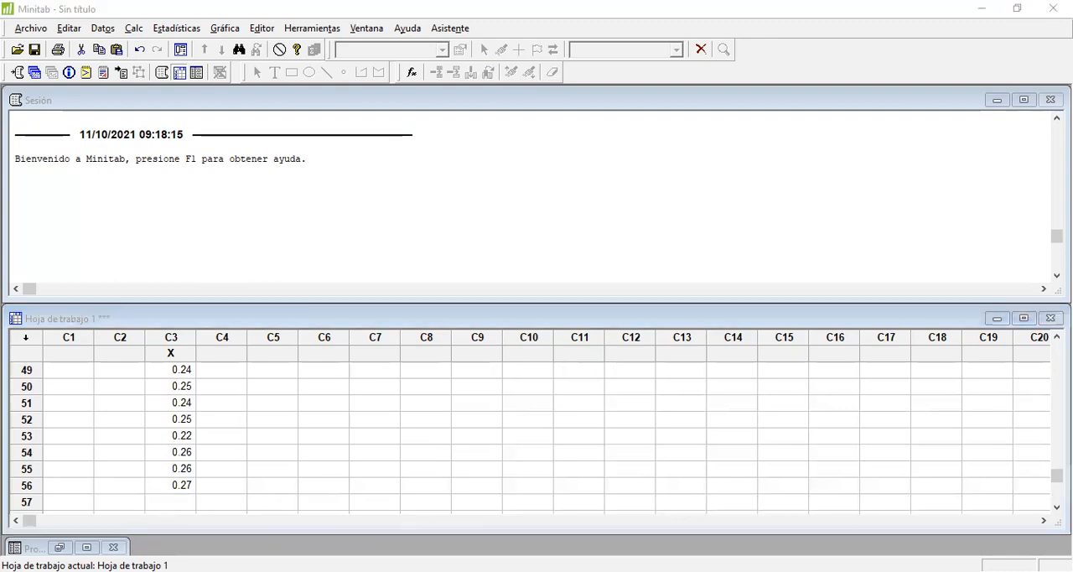
{"action": "key", "text": "alt+Tab"}
{"action": "type", "text": "0.23 0.20 0.18 0.25"}
{"action": "key", "text": "Down"}
{"action": "key", "text": "Down"}
{"action": "key", "text": "Down"}
{"action": "key", "text": "Down"}
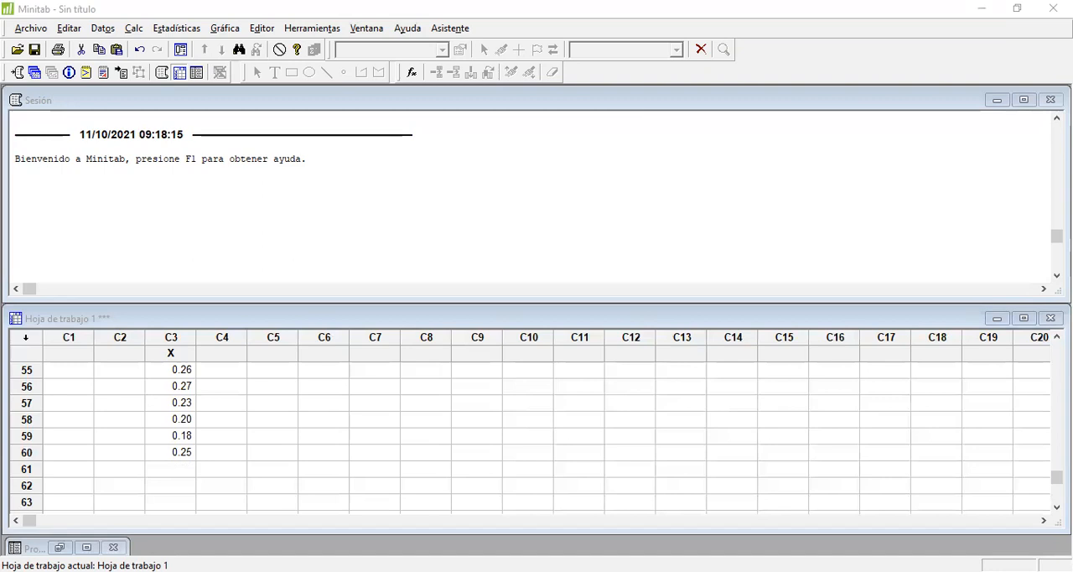
Step: Copy sample 16's four measured values from Excel into rows 61 to 64 of column X in Minitab
{"action": "key", "text": "alt+Tab"}
{"action": "type", "text": "0.22 0.25 0.23 0.25"}
{"action": "key", "text": "Down"}
{"action": "key", "text": "Down"}
{"action": "key", "text": "Down"}
{"action": "key", "text": "Down"}
{"action": "key", "text": "Down"}
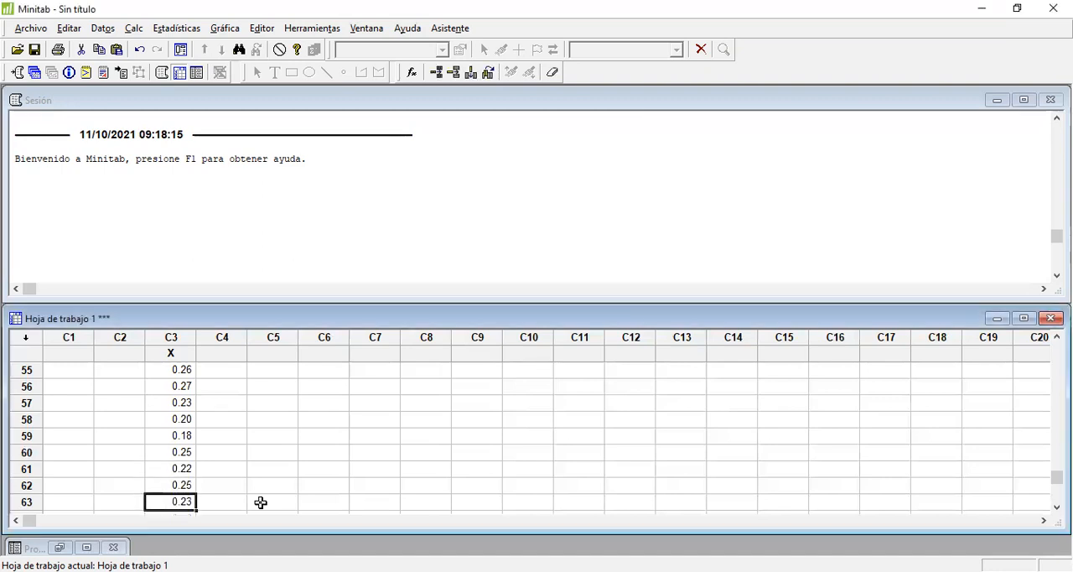
{"action": "key", "text": "Up"}
{"action": "key", "text": "Up"}
{"action": "key", "text": "Down"}
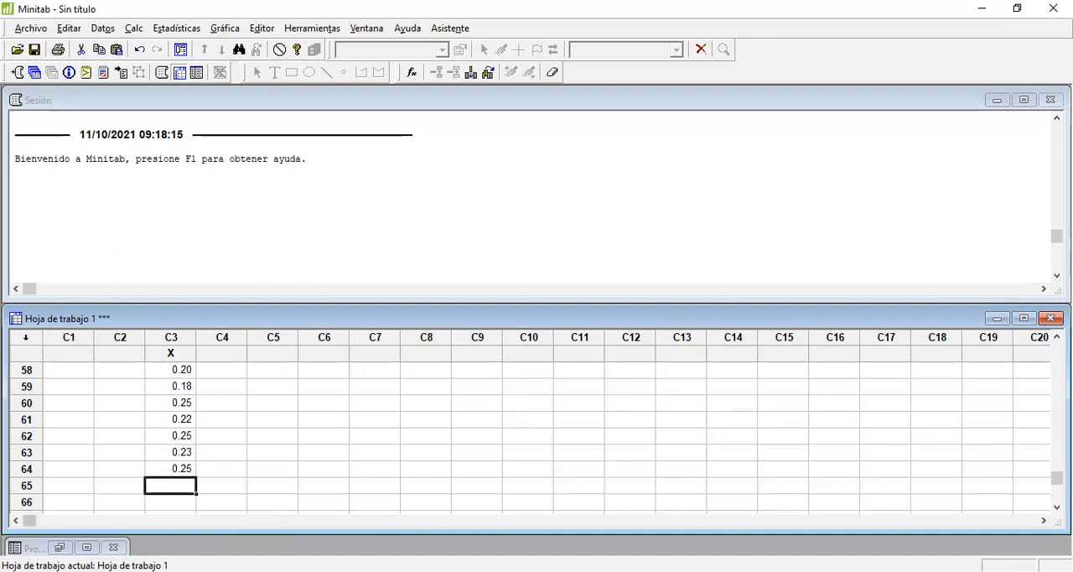
Step: Copy sample 17's four measured values from Excel into rows 65 to 68 of column X in Minitab
{"action": "key", "text": "alt+Tab"}
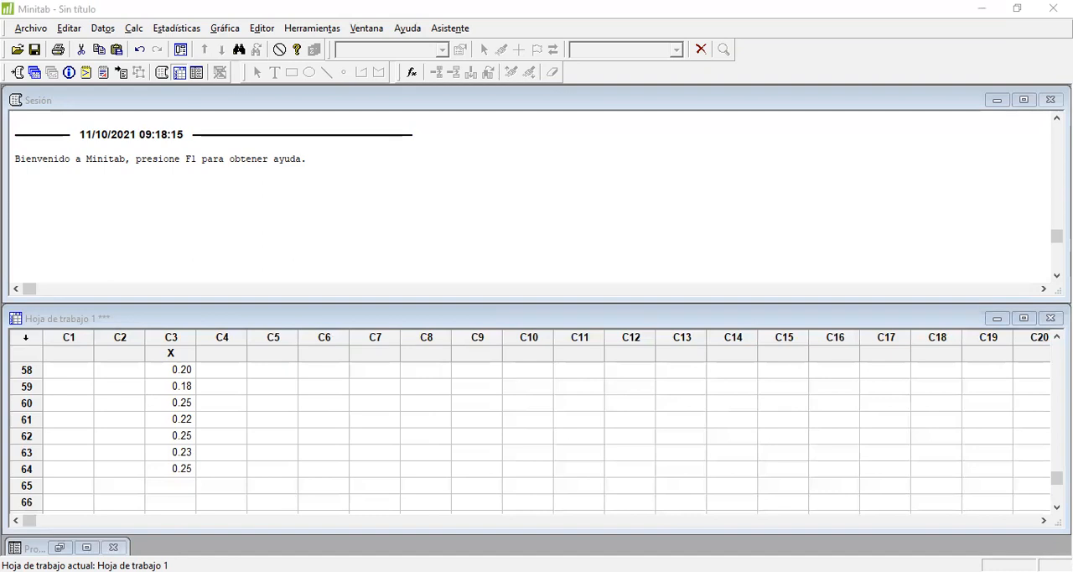
{"action": "key", "text": "alt+Tab"}
{"action": "type", "text": "0.22 0.26 0.20 0.25"}
{"action": "key", "text": "Down"}
{"action": "key", "text": "Down"}
{"action": "key", "text": "Down"}
{"action": "key", "text": "Down"}
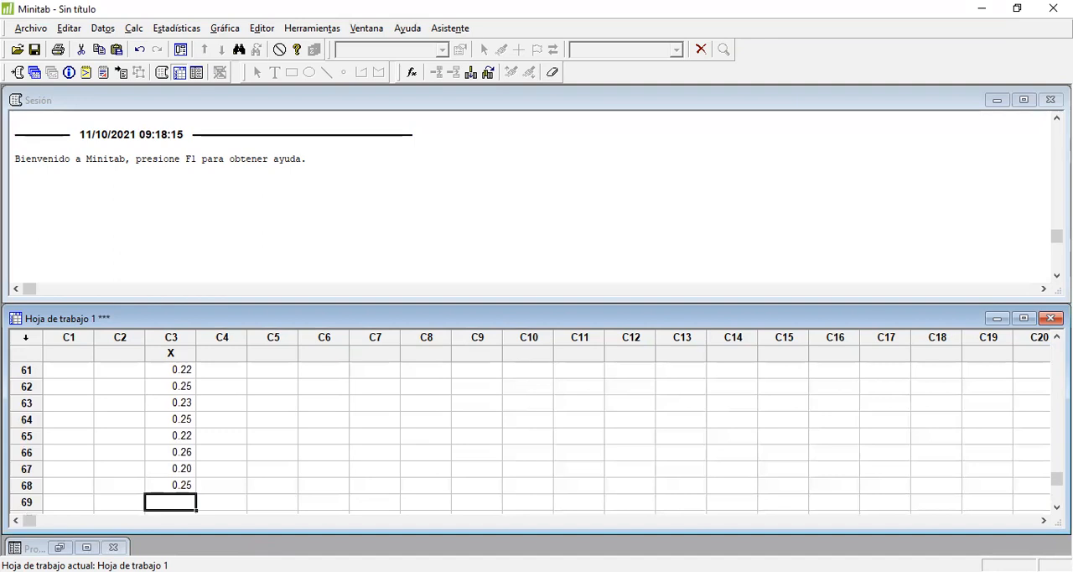
Step: Copy sample 18's four measured values from Excel into rows 69 to 72 of column X in Minitab
{"action": "key", "text": "alt+Tab"}
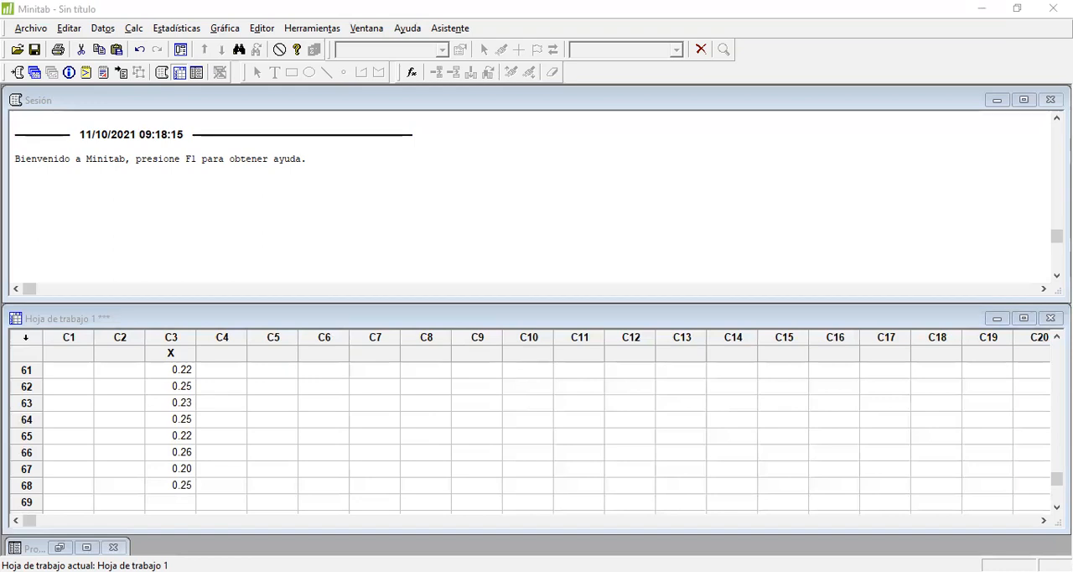
{"action": "key", "text": "alt+Tab"}
{"action": "type", "text": "0.20 0.24 0.23 0.26"}
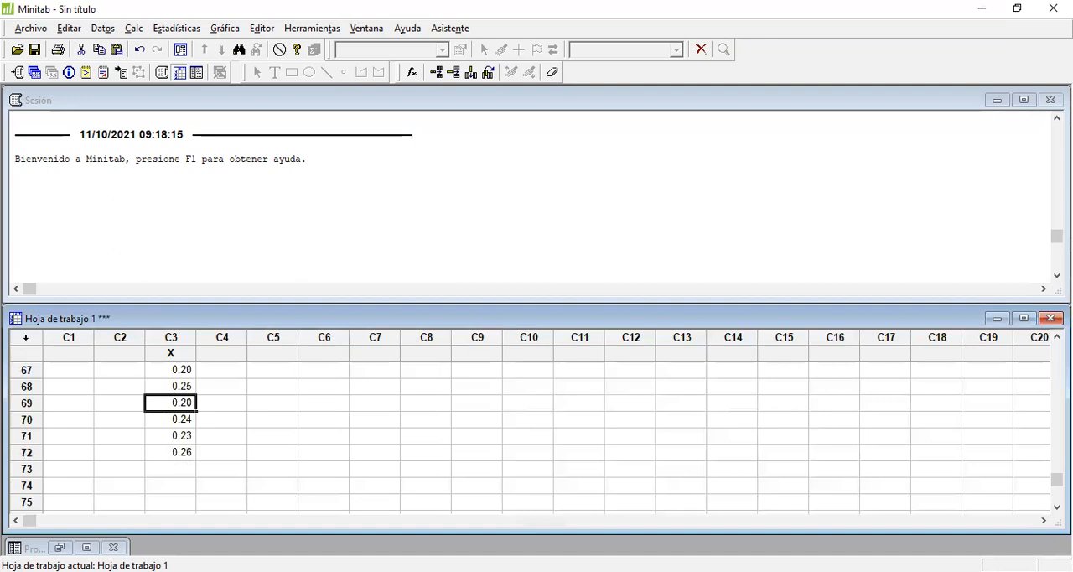
Step: Copy sample 19's four measured values from Excel into rows 73 to 76 of column X in Minitab
{"action": "key", "text": "alt+Tab"}
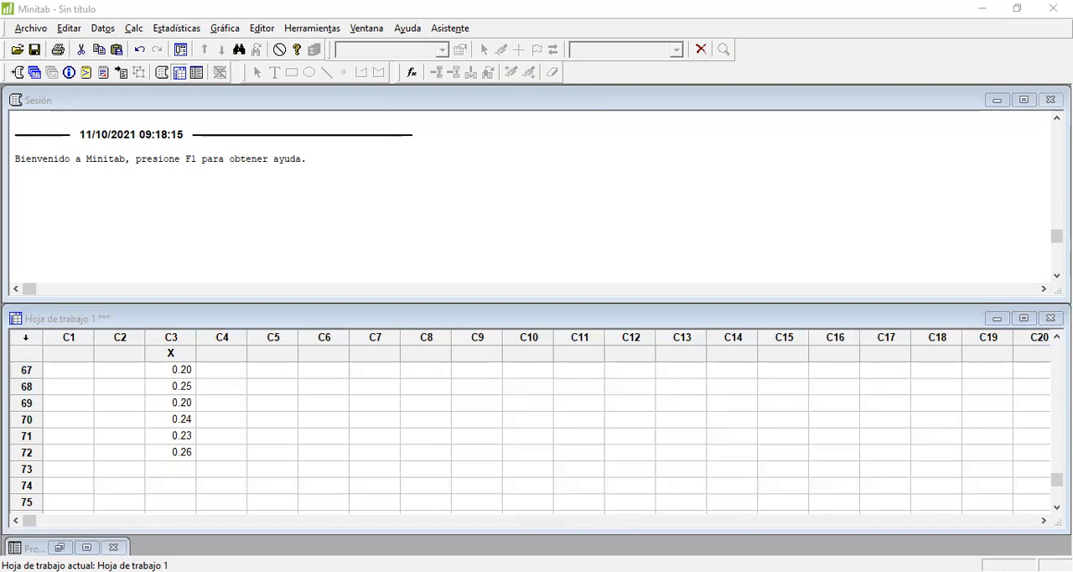
{"action": "key", "text": "alt+Tab"}
{"action": "key", "text": "Down"}
{"action": "key", "text": "Down"}
{"action": "type", "text": "0.23 0.25 0.21 0.25"}
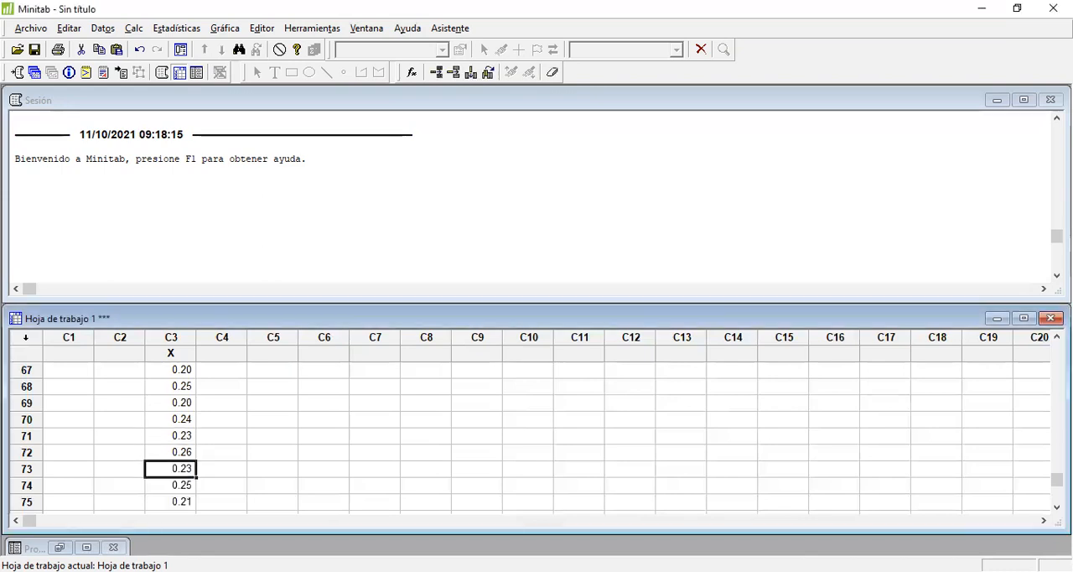
{"action": "key", "text": "Down"}
{"action": "key", "text": "Down"}
{"action": "key", "text": "Down"}
{"action": "key", "text": "Down"}
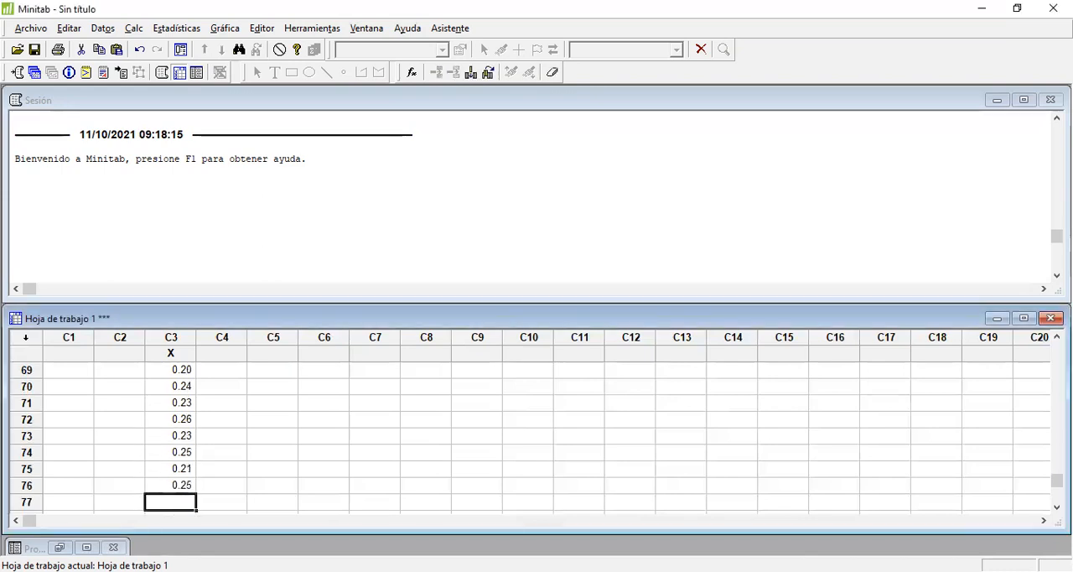
Step: Copy sample 20's four measured values from Excel into rows 77 to 80 of column X in Minitab
{"action": "key", "text": "alt+Tab"}
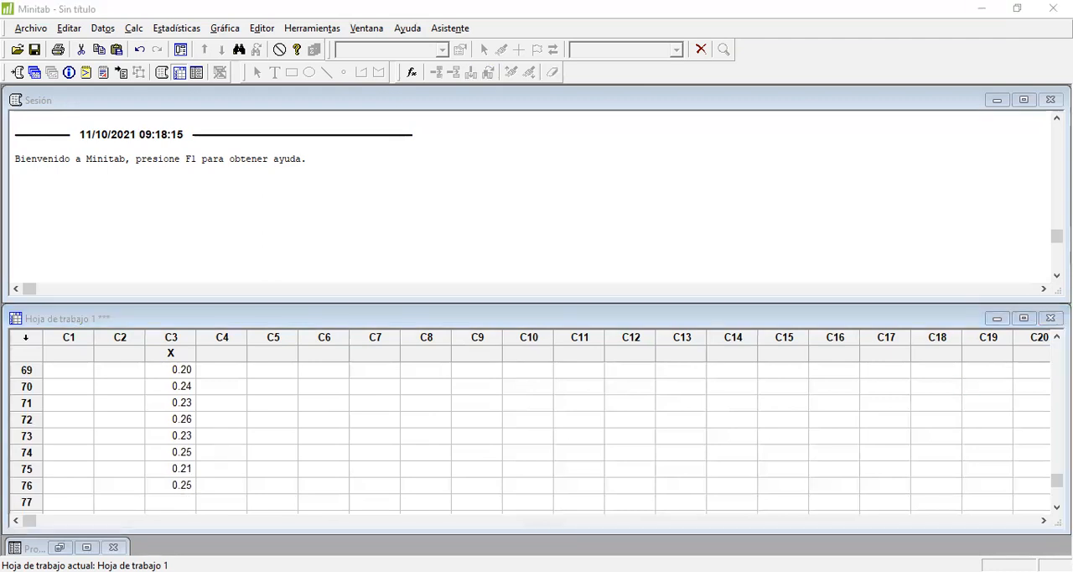
{"action": "key", "text": "alt+Tab"}
{"action": "scroll", "coordinate": [130, 489], "scroll_direction": "down", "scroll_amount": 2}
{"action": "type", "text": "0.23 0.28 0.25 0.25"}
{"action": "key", "text": "Down"}
{"action": "key", "text": "Down"}
{"action": "key", "text": "Down"}
{"action": "key", "text": "Down"}
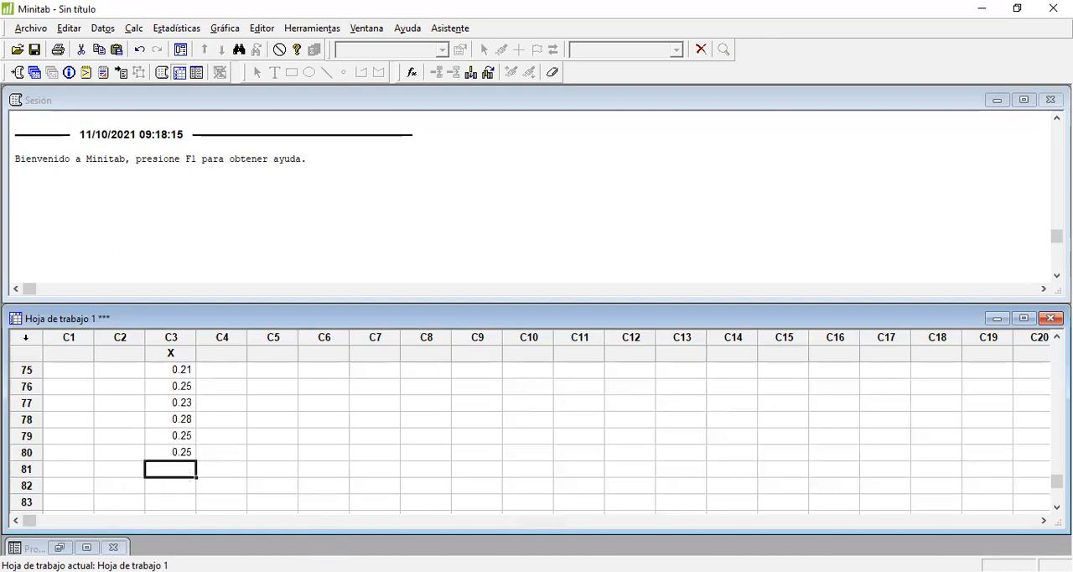
Step: Copy sample 21's four measured values from Excel into rows 81 to 84 of column X in Minitab
{"action": "key", "text": "alt+Tab"}
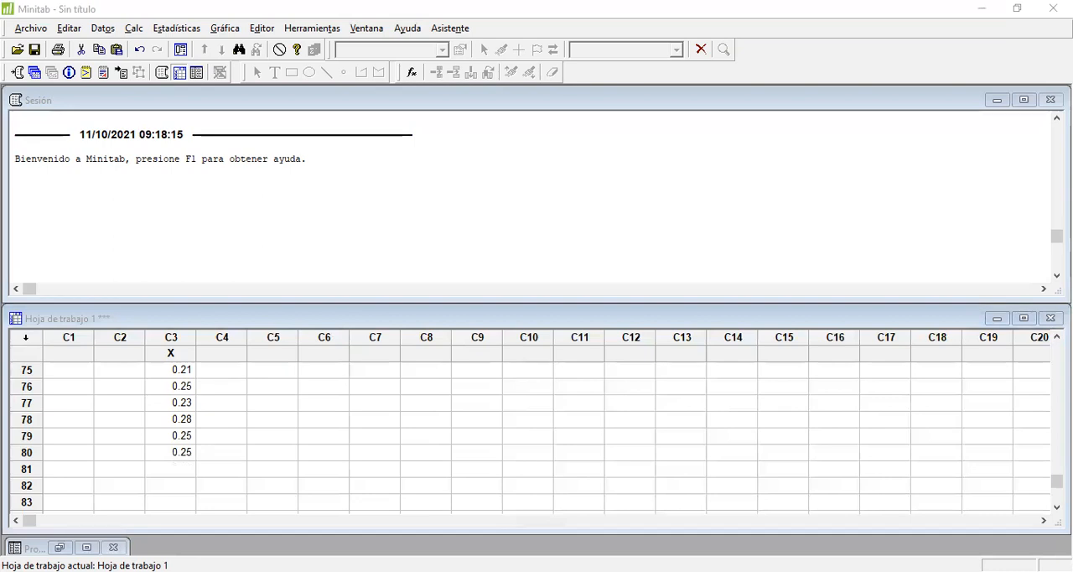
{"action": "key", "text": "alt+Tab"}
{"action": "type", "text": "0.22 0.26 0.23 0.24"}
{"action": "key", "text": "Down"}
{"action": "key", "text": "Down"}
{"action": "key", "text": "Down"}
{"action": "key", "text": "Down"}
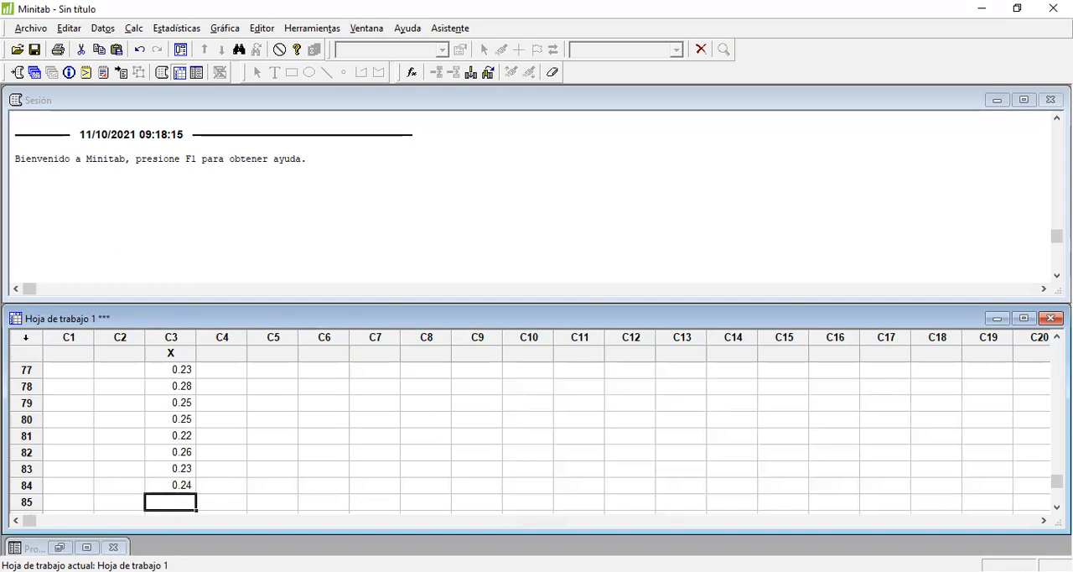
Step: Copy sample 22's four measured values from Excel into rows 85 to 88 of column X in Minitab
{"action": "key", "text": "alt+Tab"}
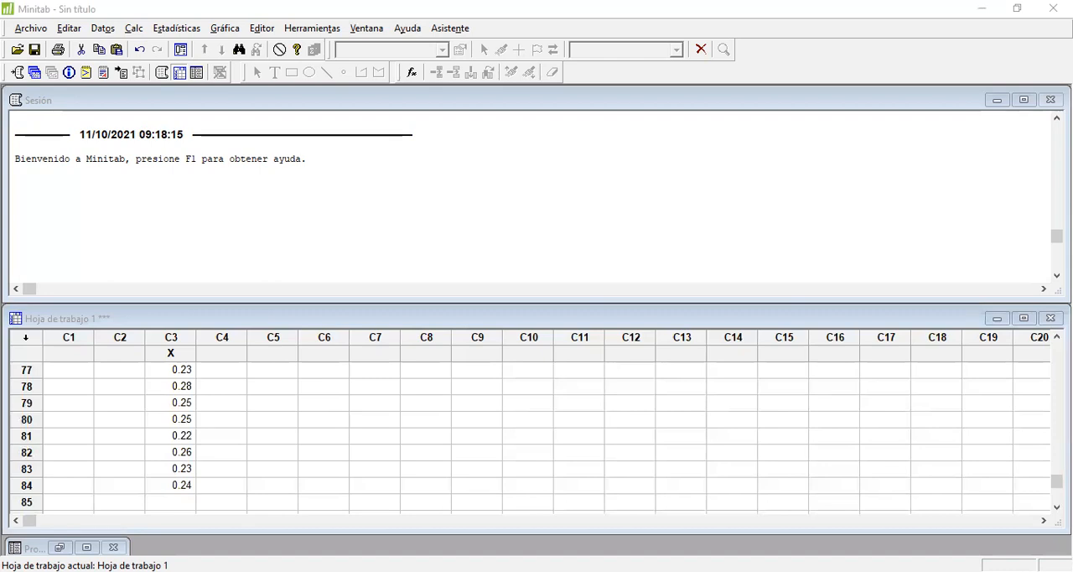
{"action": "key", "text": "alt+Tab"}
{"action": "type", "text": "0.23 0.25 0.25 0.23"}
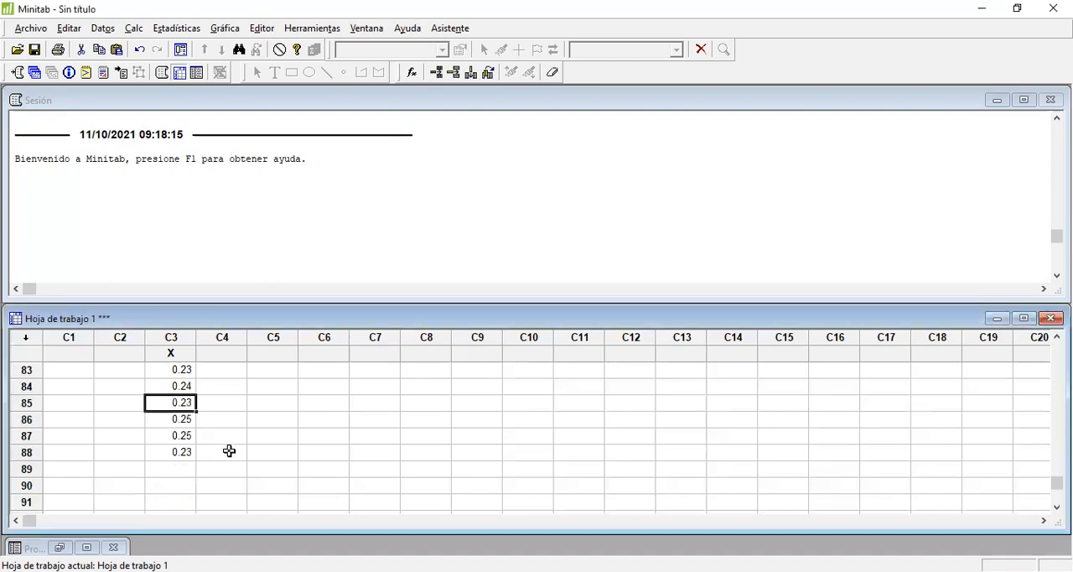
Step: Create an Xbarra-R control chart of column X, with all observations in one column and a subgroup size of 4
{"action": "scroll", "coordinate": [229, 453], "scroll_direction": "up", "scroll_amount": 20}
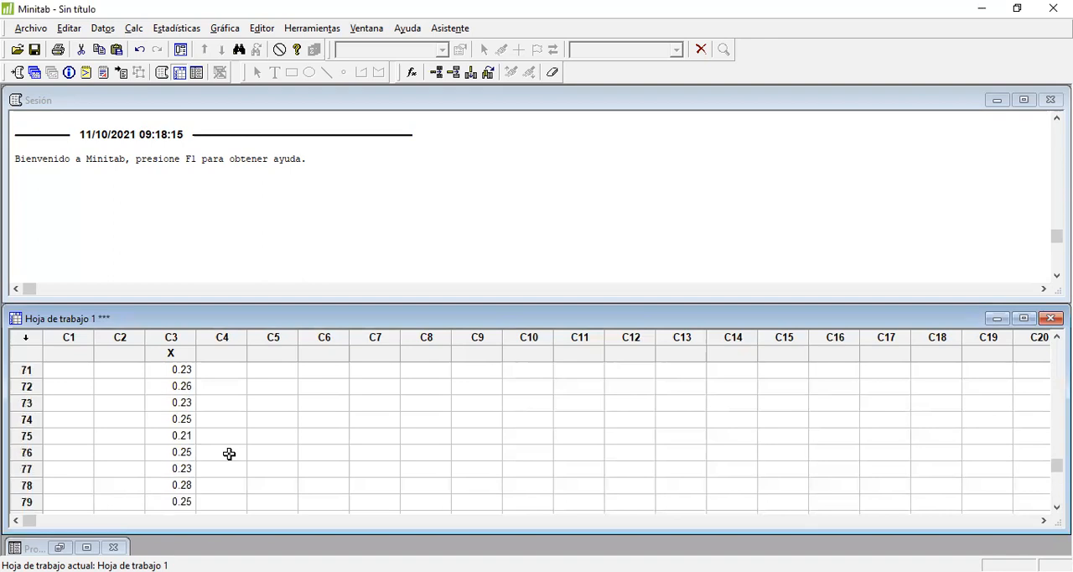
{"action": "scroll", "coordinate": [229, 454], "scroll_direction": "up", "scroll_amount": 5}
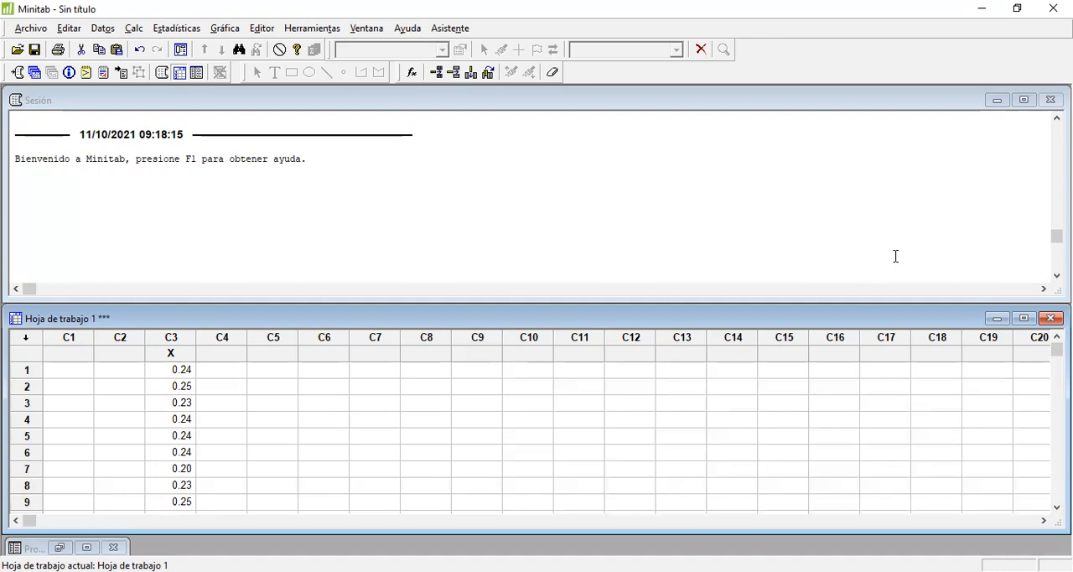
{"action": "left_click", "coordinate": [183, 31]}
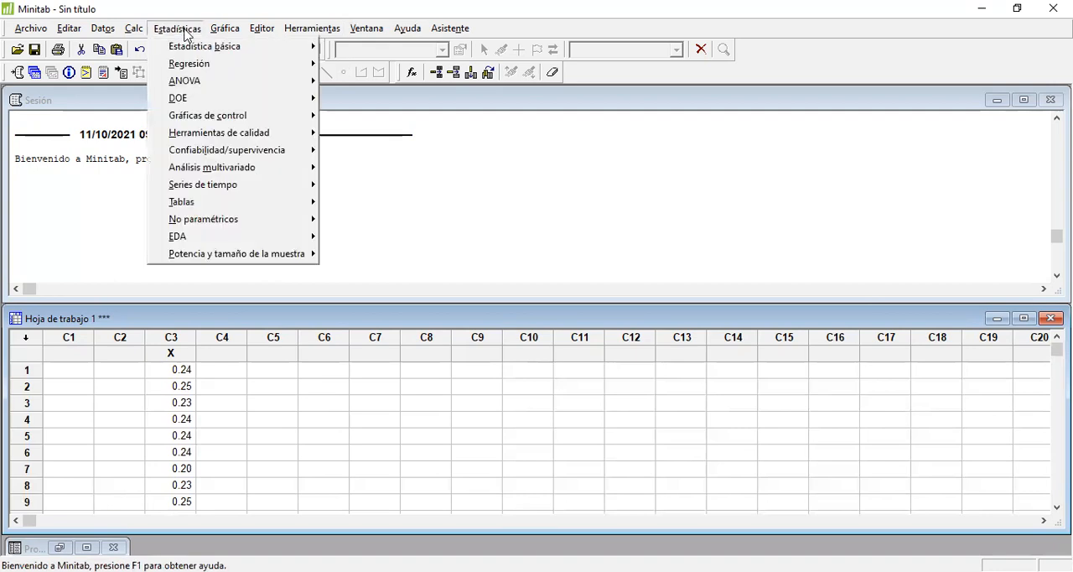
{"action": "mouse_move", "coordinate": [254, 116]}
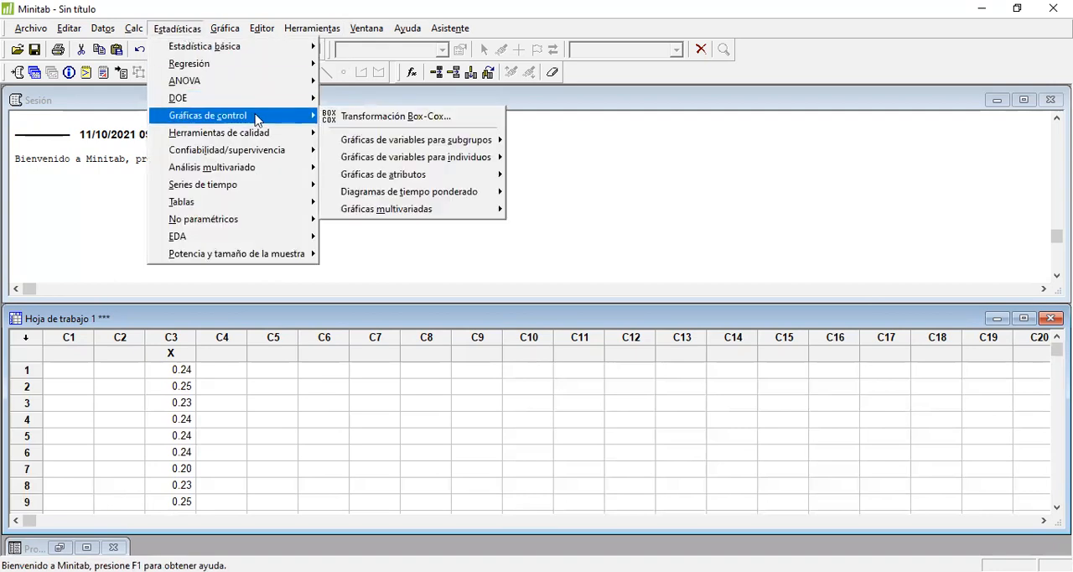
{"action": "mouse_move", "coordinate": [484, 144]}
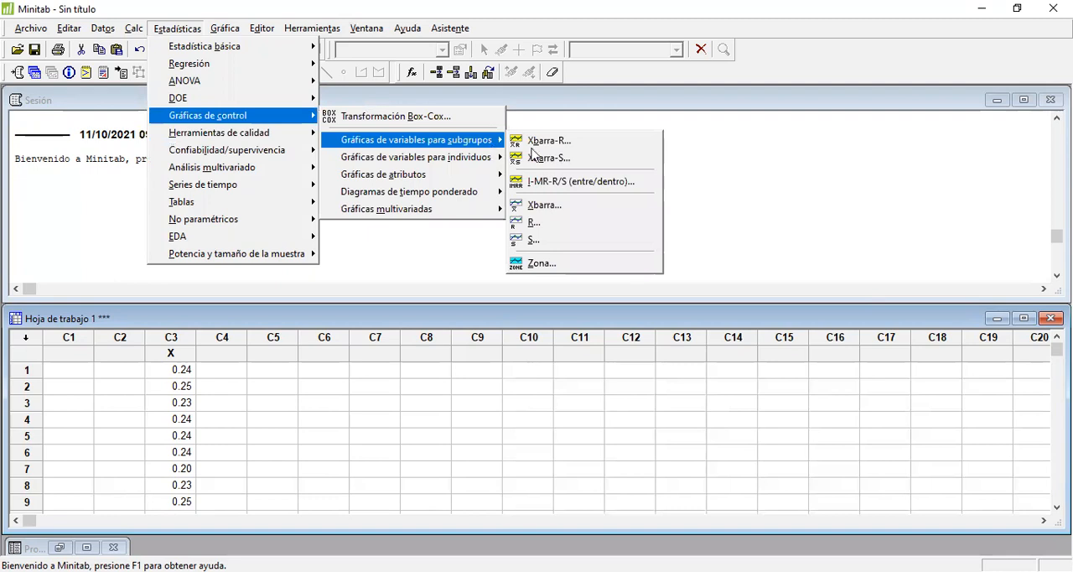
{"action": "left_click", "coordinate": [587, 149]}
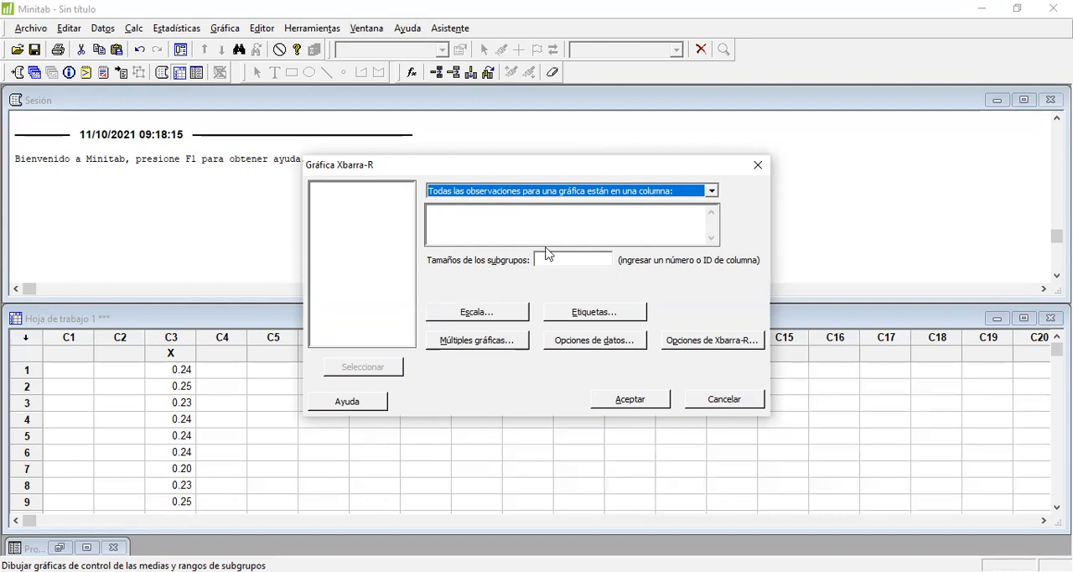
{"action": "left_click", "coordinate": [447, 218]}
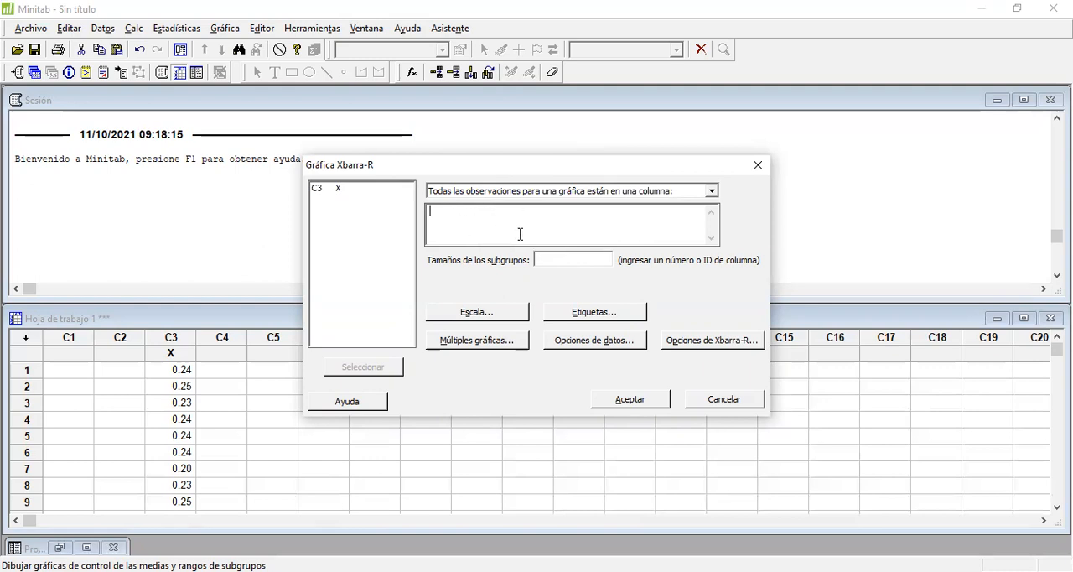
{"action": "double_click", "coordinate": [328, 190]}
{"action": "left_click", "coordinate": [560, 256]}
{"action": "type", "text": "4"}
{"action": "left_click", "coordinate": [622, 400]}
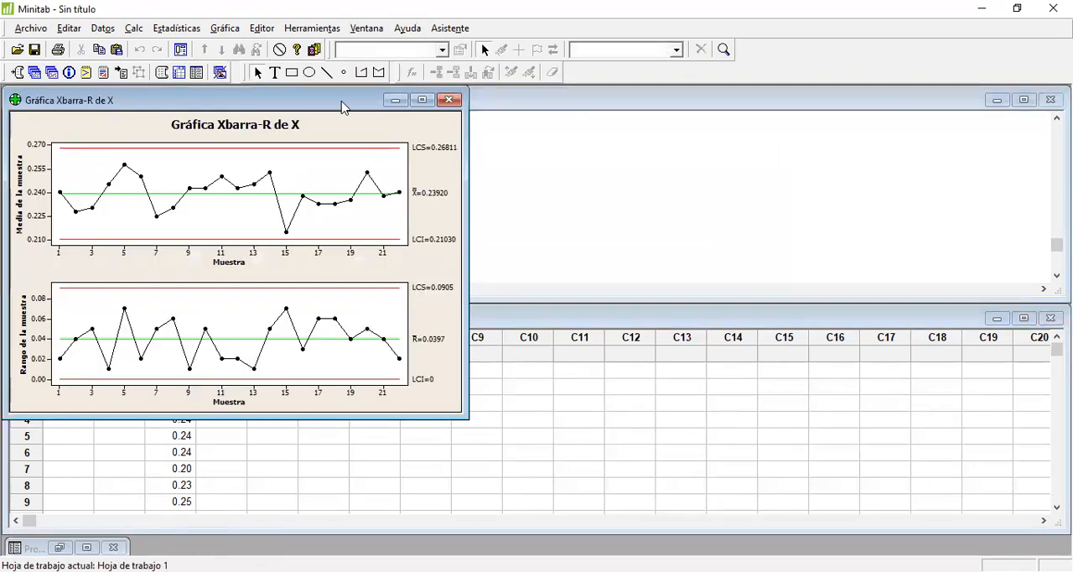
Step: Move and enlarge the Xbarra-R chart window to inspect both charts, and minimize it
{"action": "left_click_drag", "start_coordinate": [340, 103], "coordinate": [521, 121]}
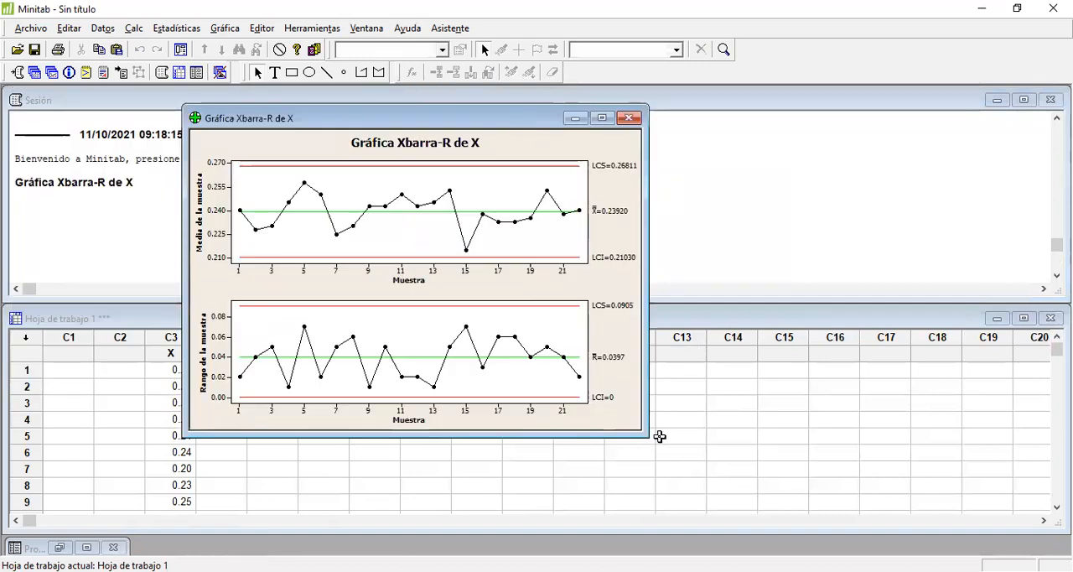
{"action": "left_click_drag", "start_coordinate": [645, 433], "coordinate": [797, 500]}
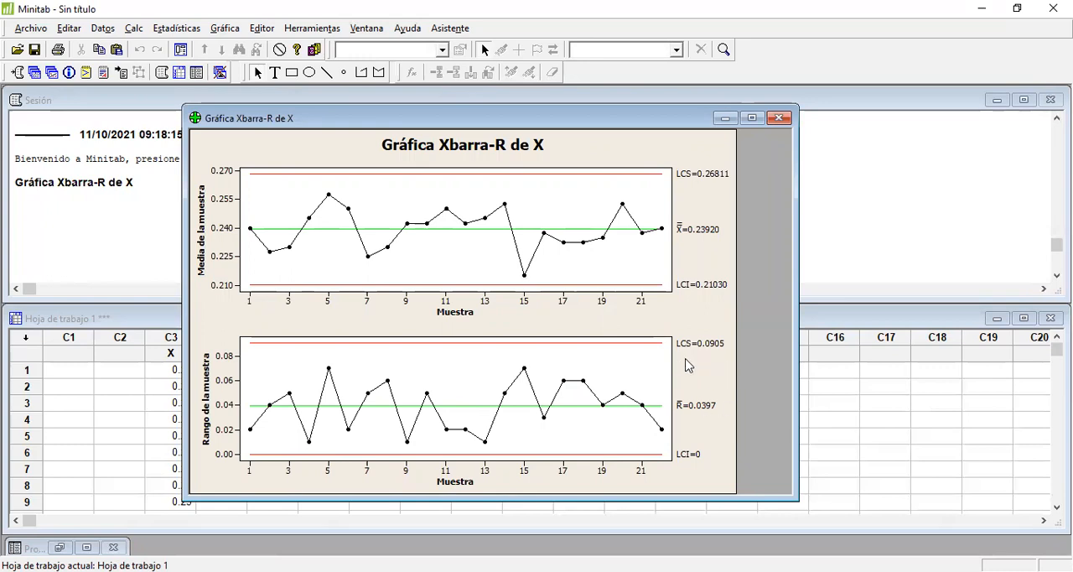
{"action": "left_click", "coordinate": [725, 117]}
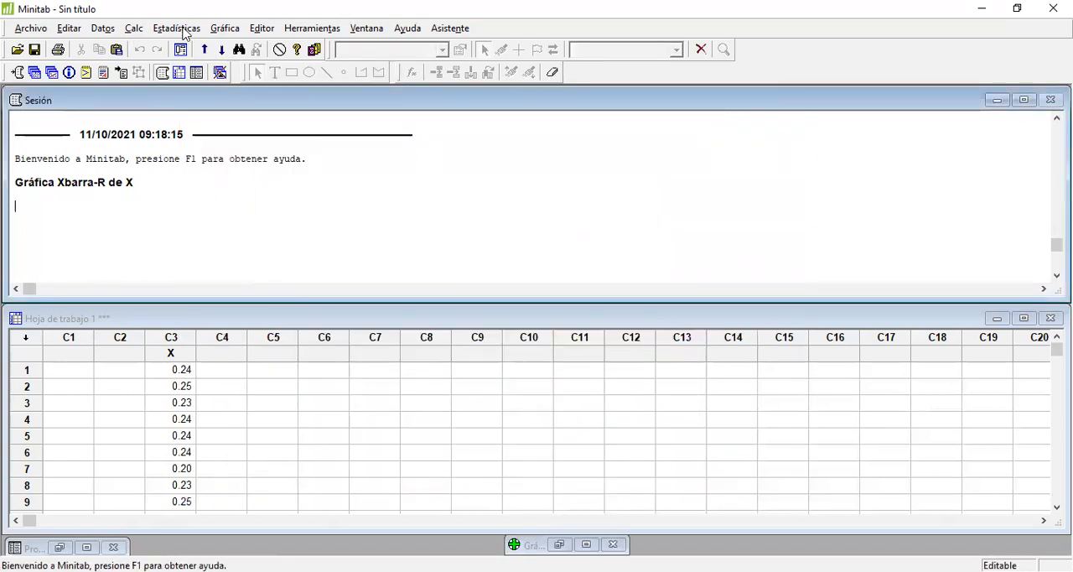
Step: Create an Xbarra-S control chart of column X, with all observations in one column and the same subgroup size as the Xbarra-R chart
{"action": "left_click", "coordinate": [220, 30]}
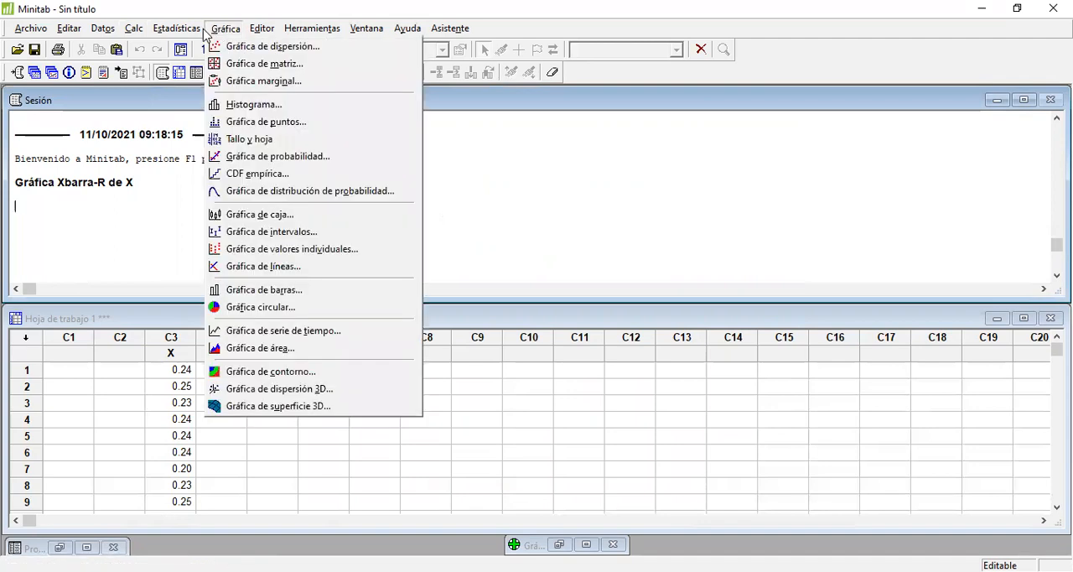
{"action": "left_click", "coordinate": [218, 29]}
{"action": "left_click", "coordinate": [192, 30]}
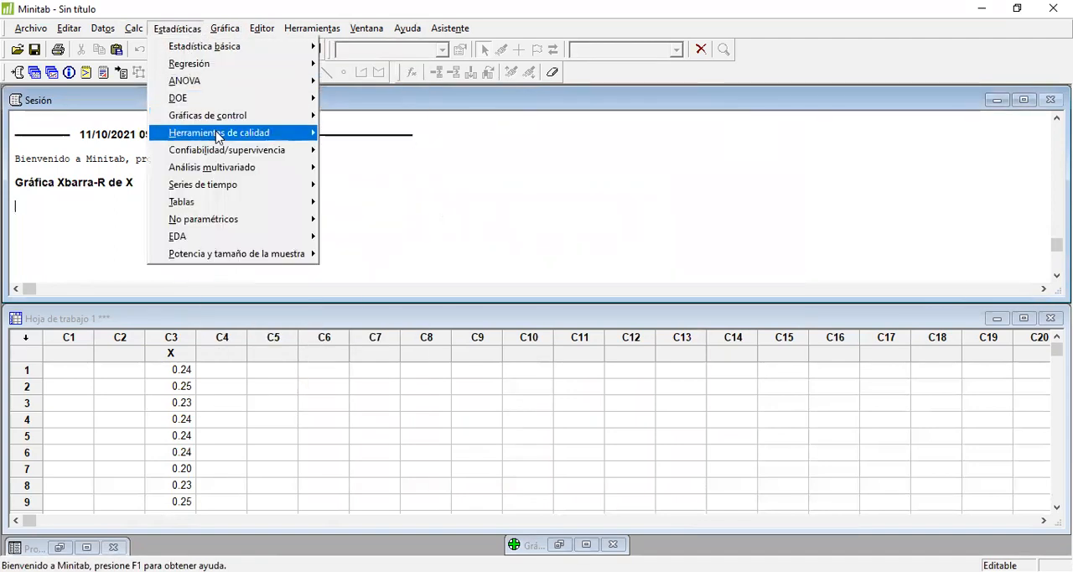
{"action": "mouse_move", "coordinate": [216, 134]}
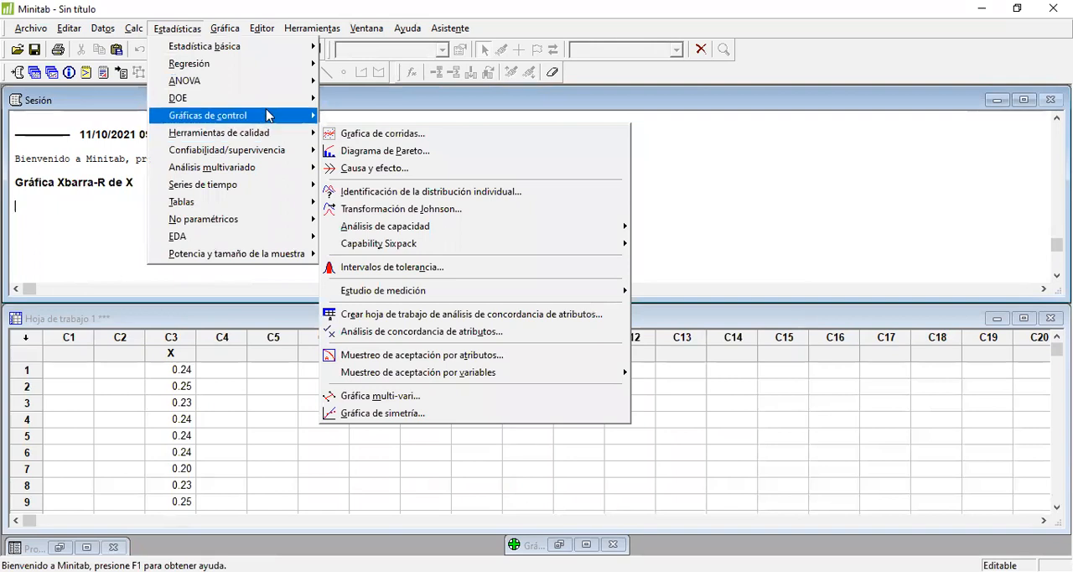
{"action": "mouse_move", "coordinate": [243, 115]}
{"action": "mouse_move", "coordinate": [501, 140]}
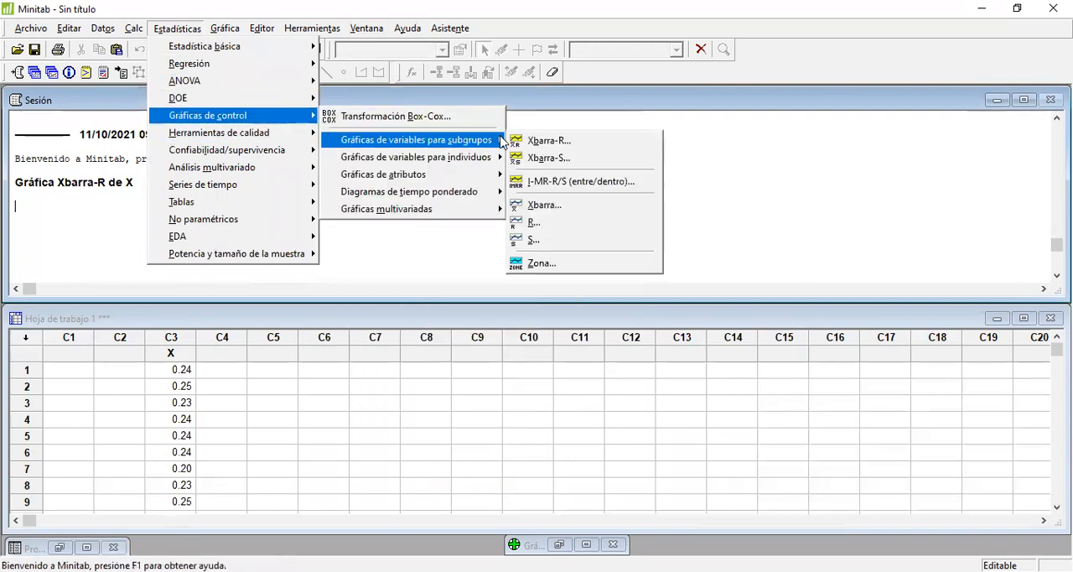
{"action": "left_click", "coordinate": [598, 162]}
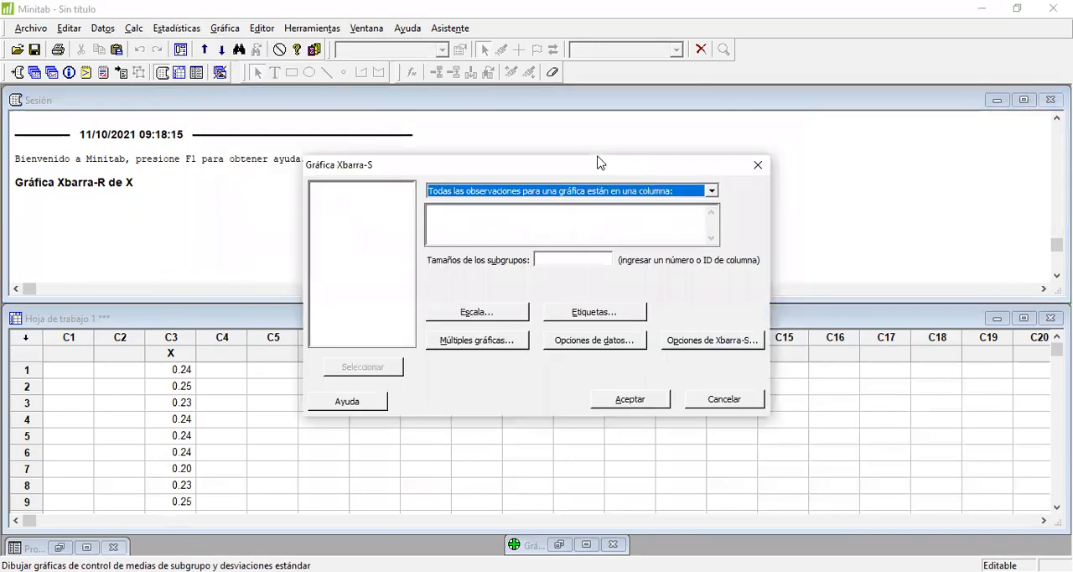
{"action": "double_click", "coordinate": [323, 189]}
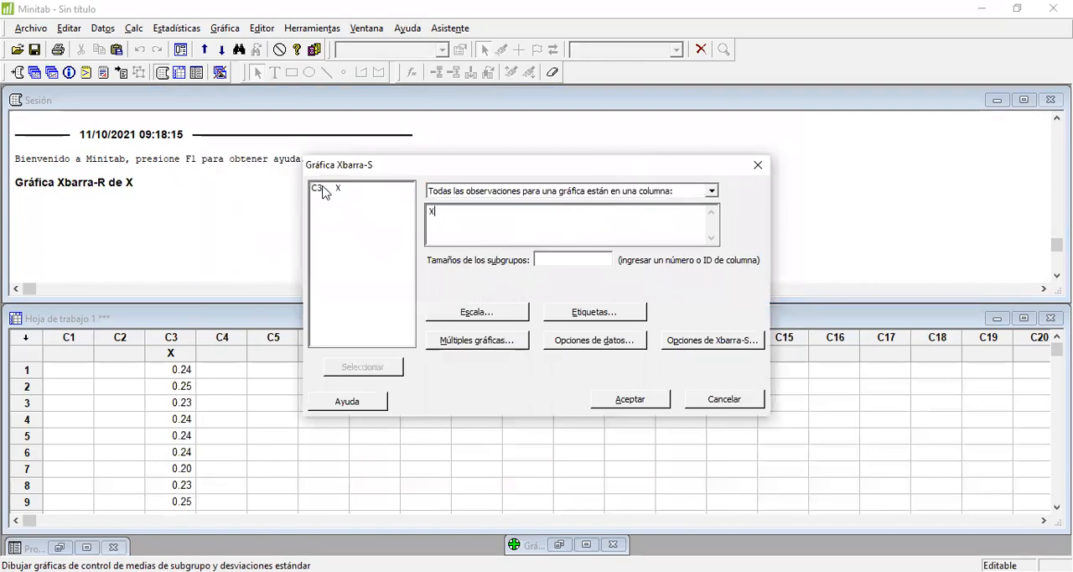
{"action": "left_click", "coordinate": [557, 258]}
{"action": "left_click", "coordinate": [635, 400]}
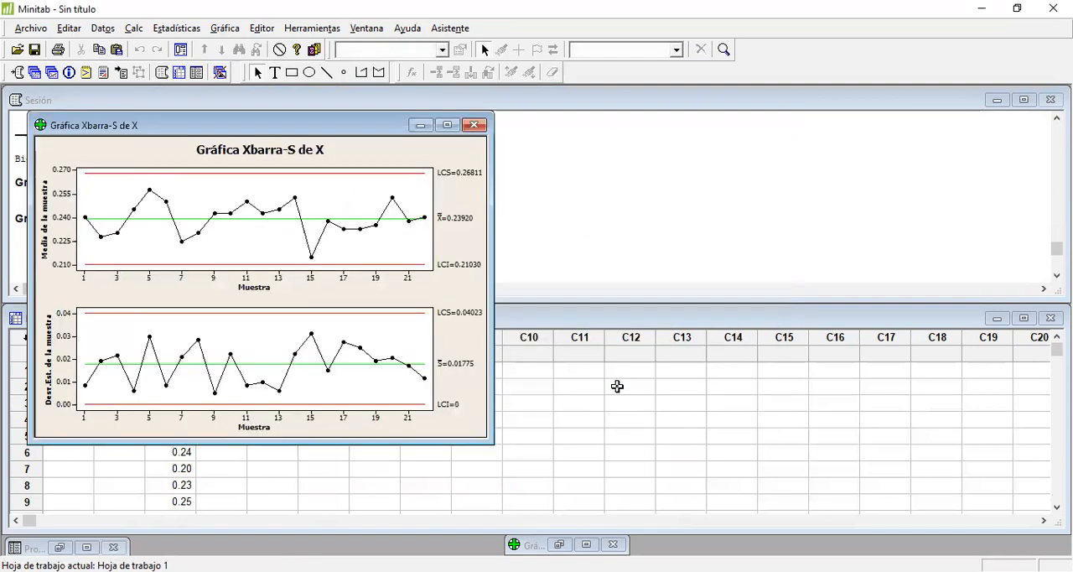
Step: Move and enlarge the Xbarra-S chart window to inspect both charts, and minimize it
{"action": "left_click_drag", "start_coordinate": [378, 137], "coordinate": [612, 164]}
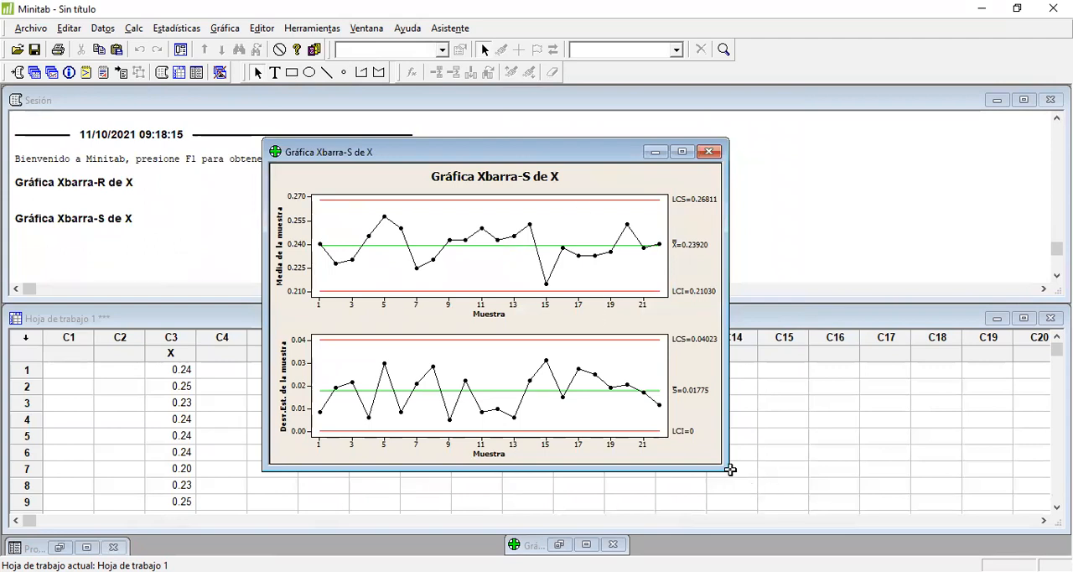
{"action": "left_click_drag", "start_coordinate": [725, 467], "coordinate": [783, 513]}
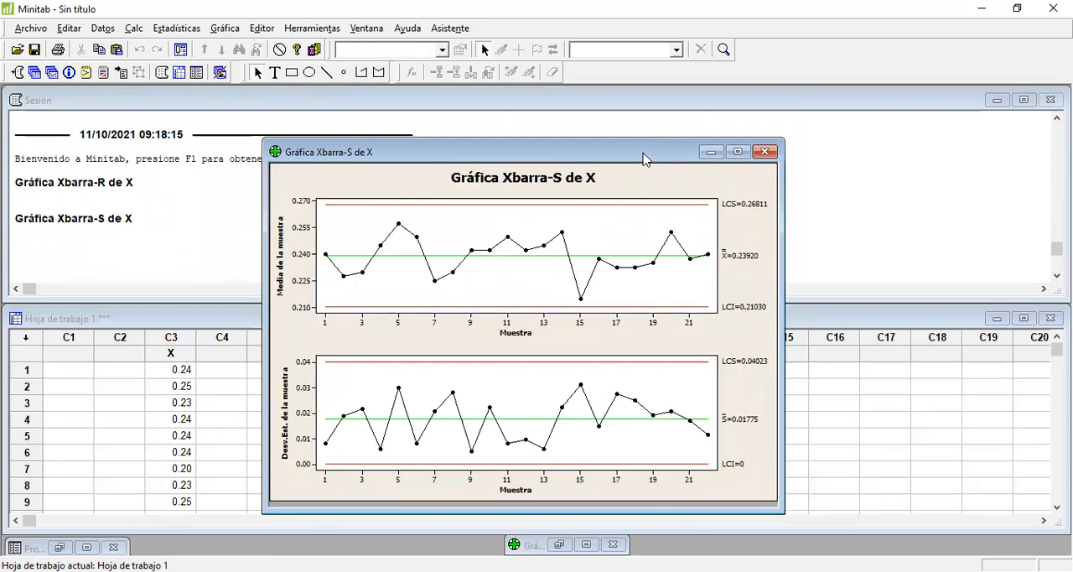
{"action": "left_click_drag", "start_coordinate": [639, 156], "coordinate": [597, 136]}
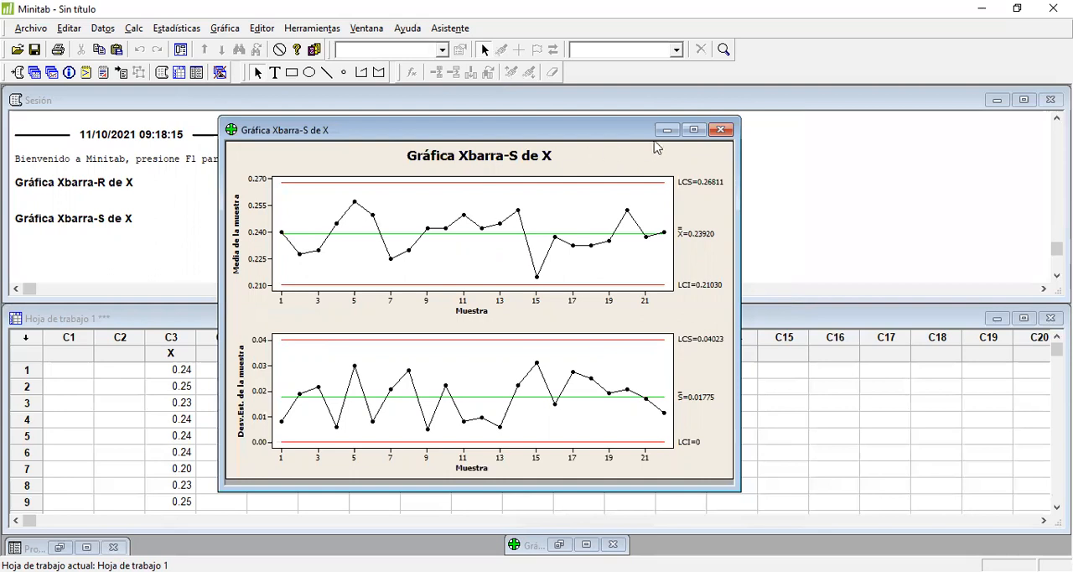
{"action": "left_click", "coordinate": [666, 130]}
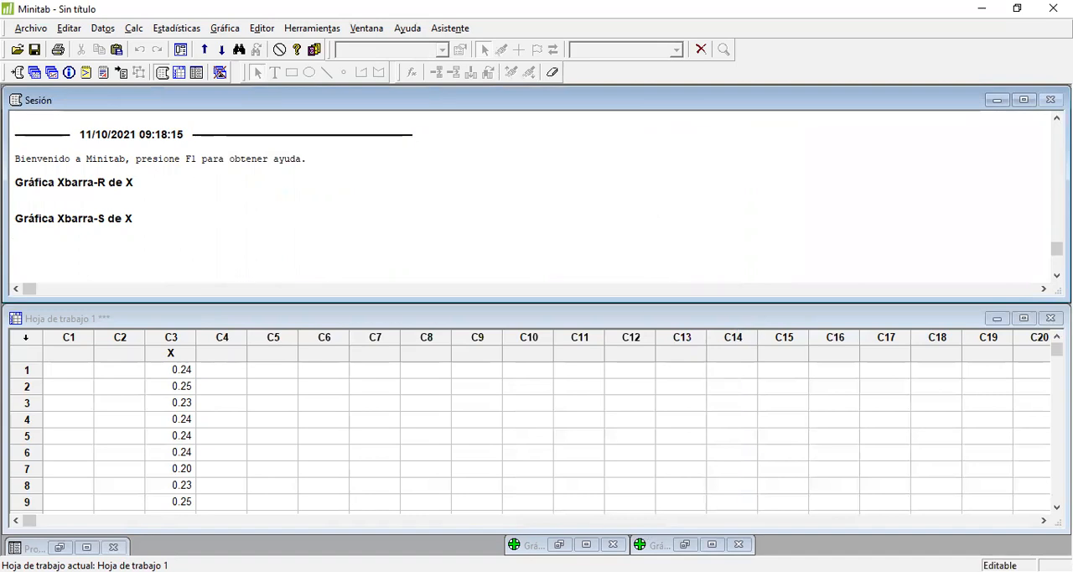
Step: Copy the three attribute data columns from Excel into Minitab columns C5 to C7, starting at row 1
{"action": "key", "text": "alt+Tab"}
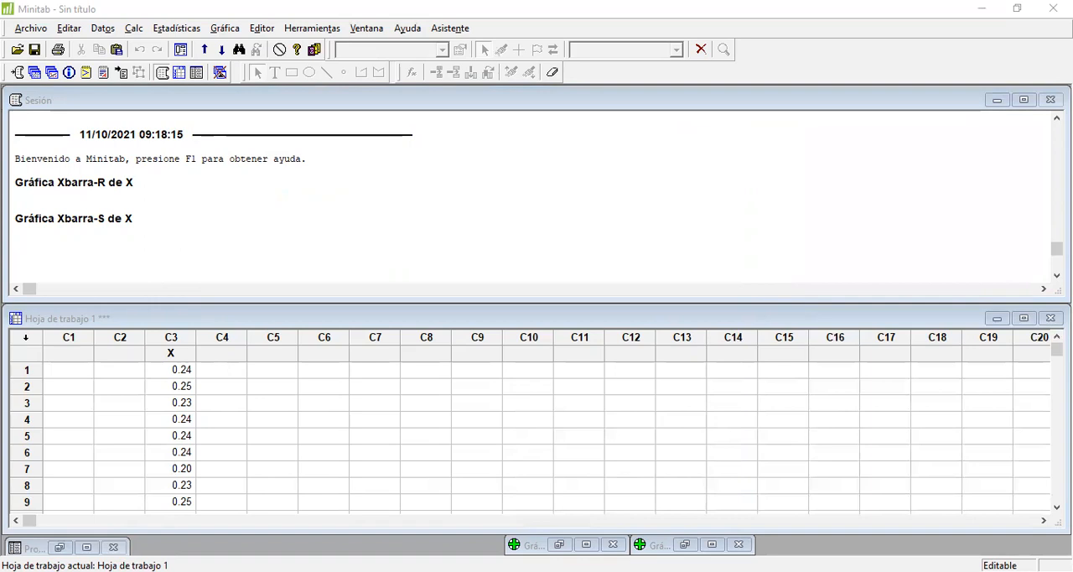
{"action": "left_click", "coordinate": [263, 373]}
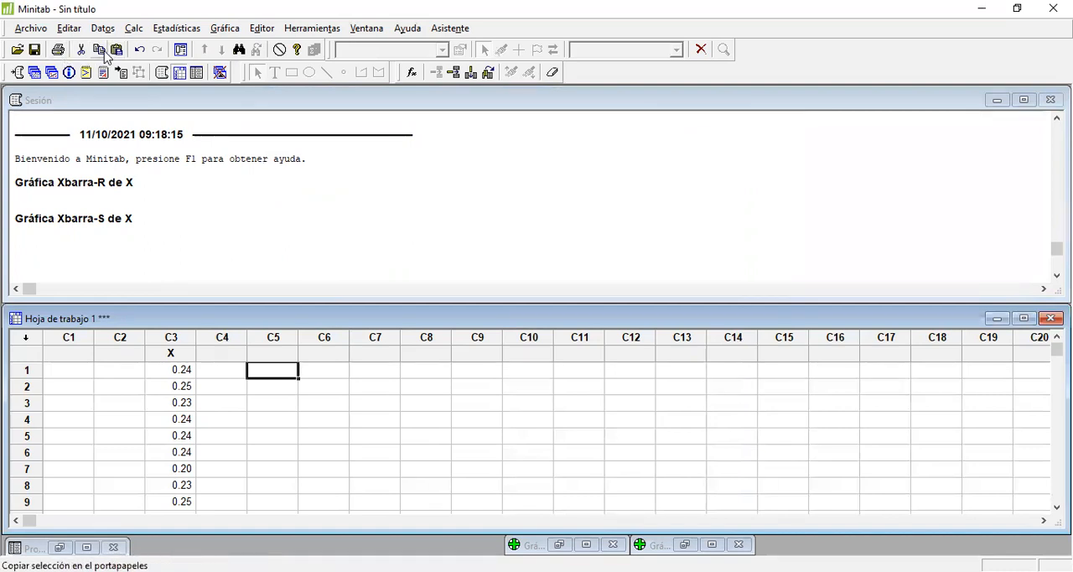
{"action": "left_click", "coordinate": [117, 52]}
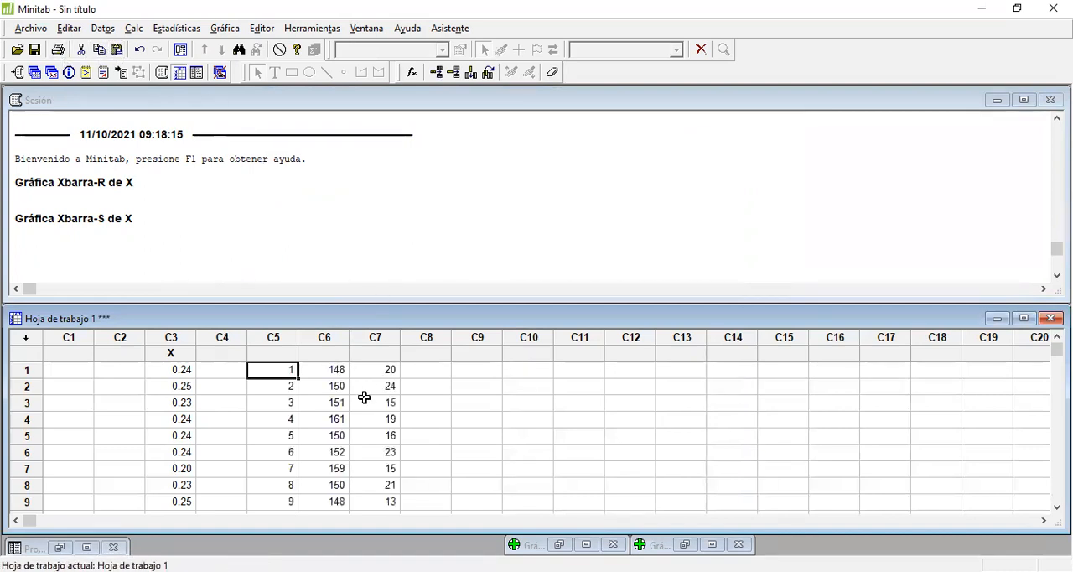
Step: Name columns C5, C6 and C7 "muestra", "pzas verificadas" and "p"
{"action": "left_click", "coordinate": [265, 353]}
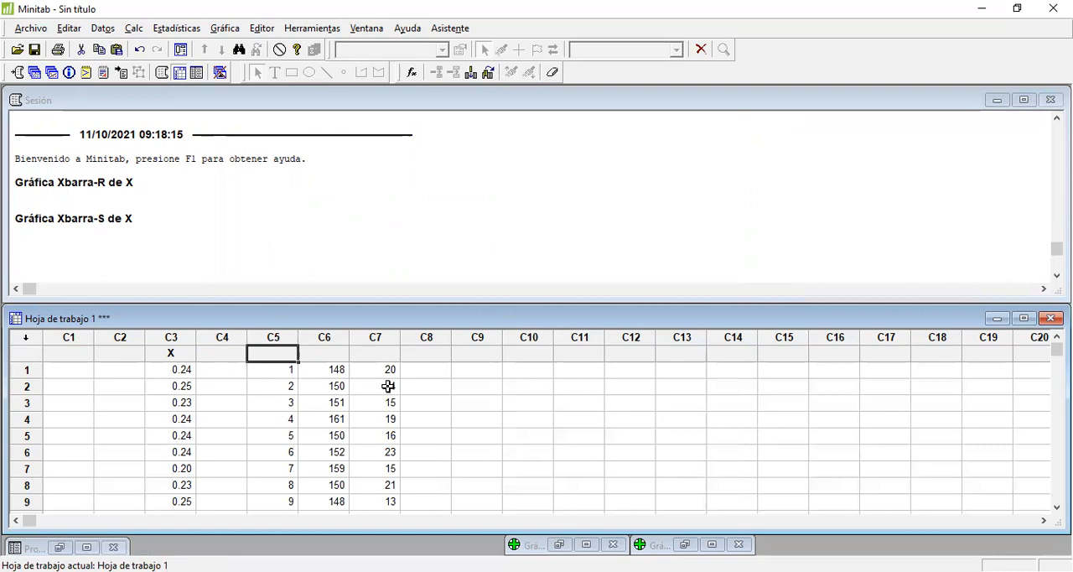
{"action": "type", "text": "muestra"}
{"action": "key", "text": "Tab"}
{"action": "type", "text": "pz"}
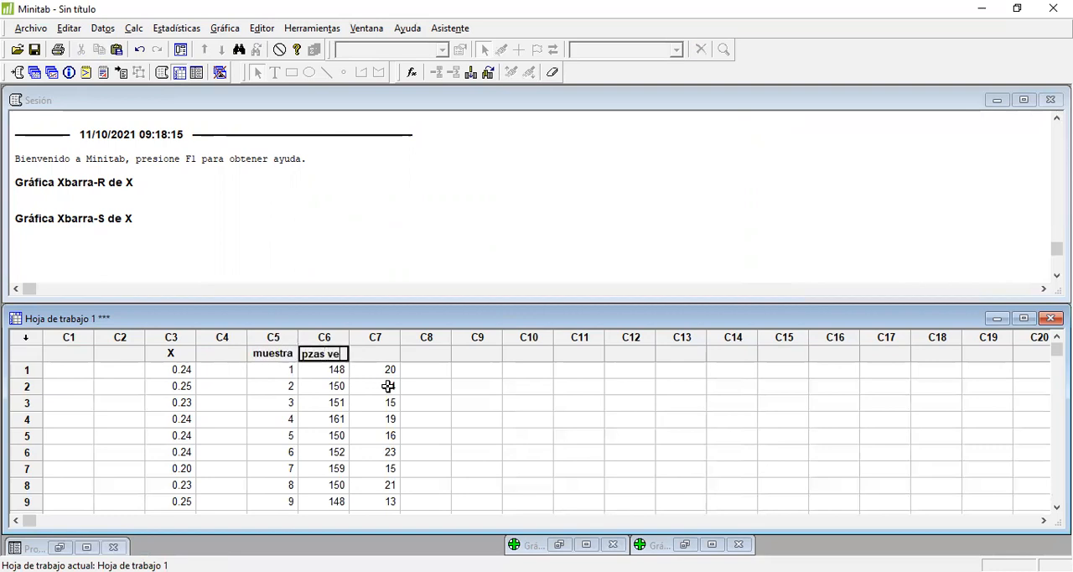
{"action": "type", "text": "as verificad"}
{"action": "key", "text": "Tab"}
{"action": "type", "text": "p"}
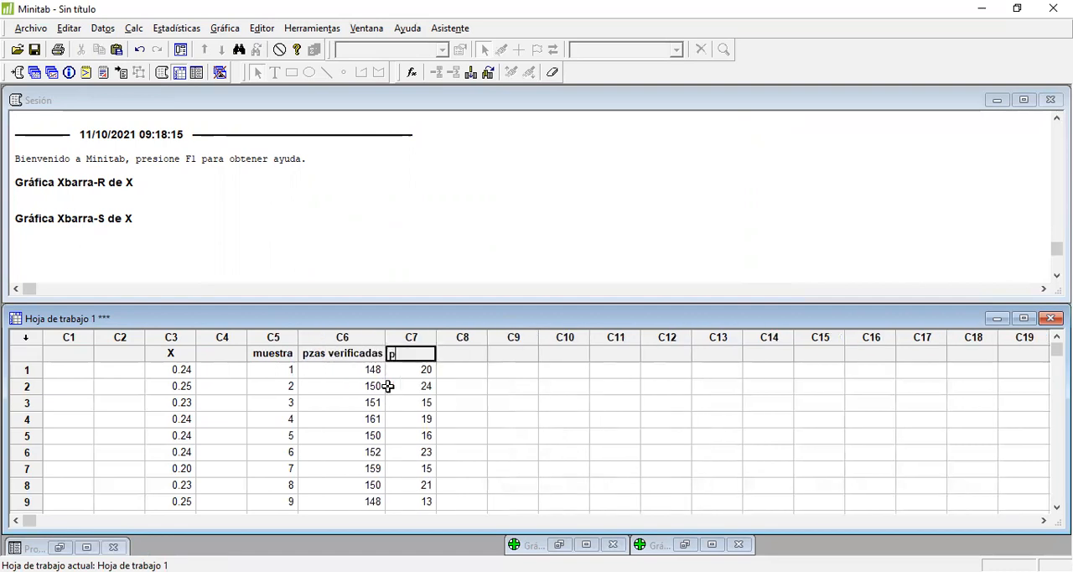
{"action": "key", "text": "Return"}
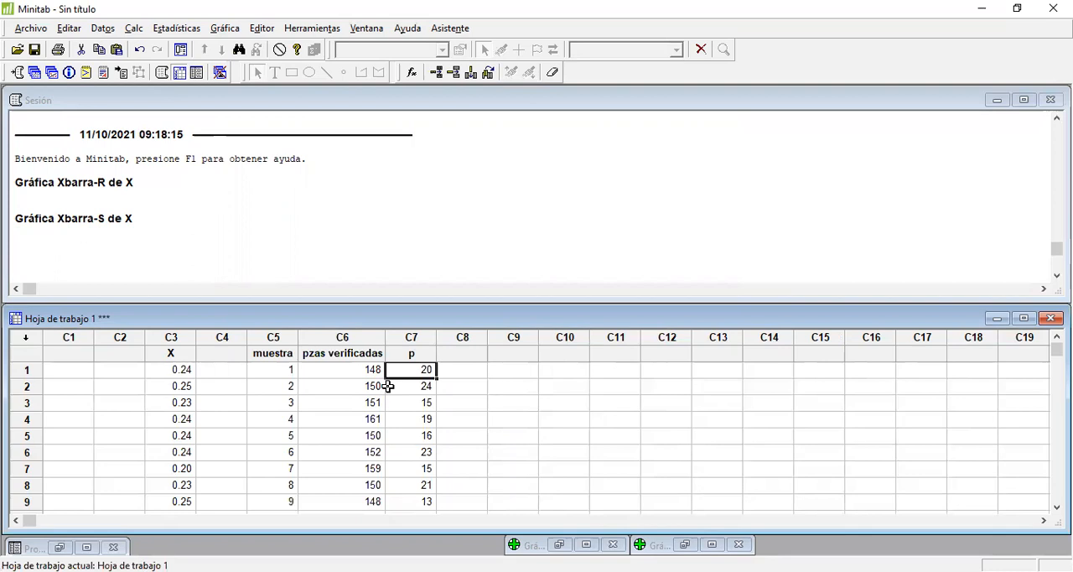
Step: Create a P attribute control chart of column p, with subgroup sizes taken from column pzas verificadas
{"action": "scroll", "coordinate": [423, 379], "scroll_direction": "down", "scroll_amount": 7}
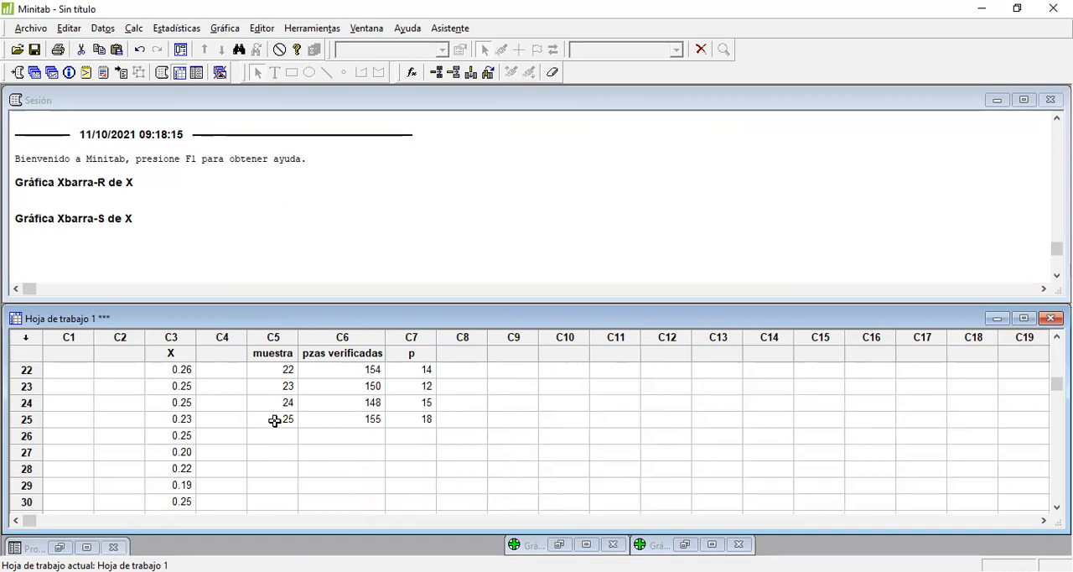
{"action": "scroll", "coordinate": [391, 419], "scroll_direction": "up", "scroll_amount": 7}
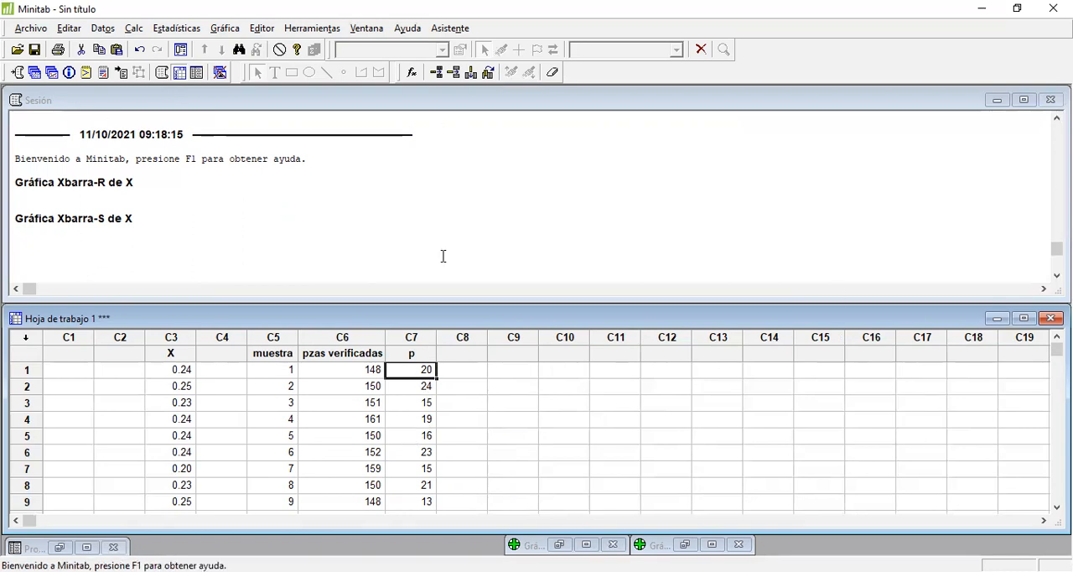
{"action": "left_click", "coordinate": [177, 32]}
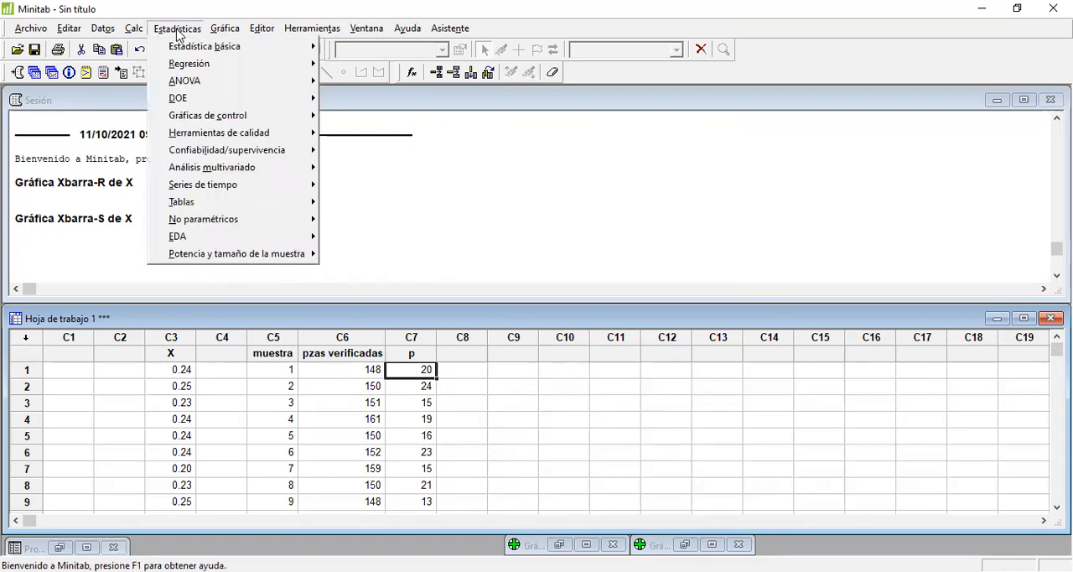
{"action": "mouse_move", "coordinate": [231, 123]}
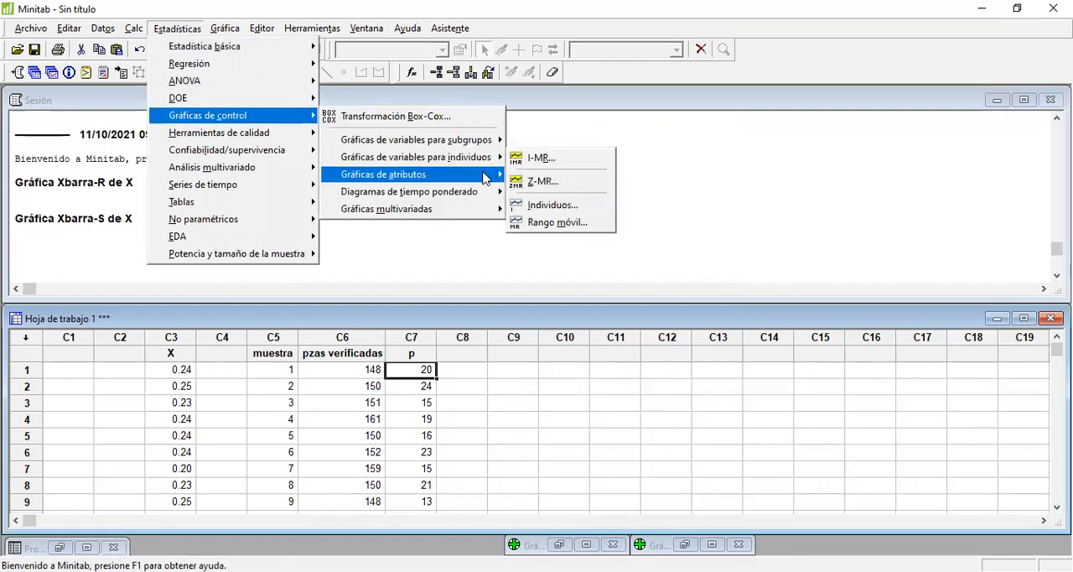
{"action": "mouse_move", "coordinate": [485, 178]}
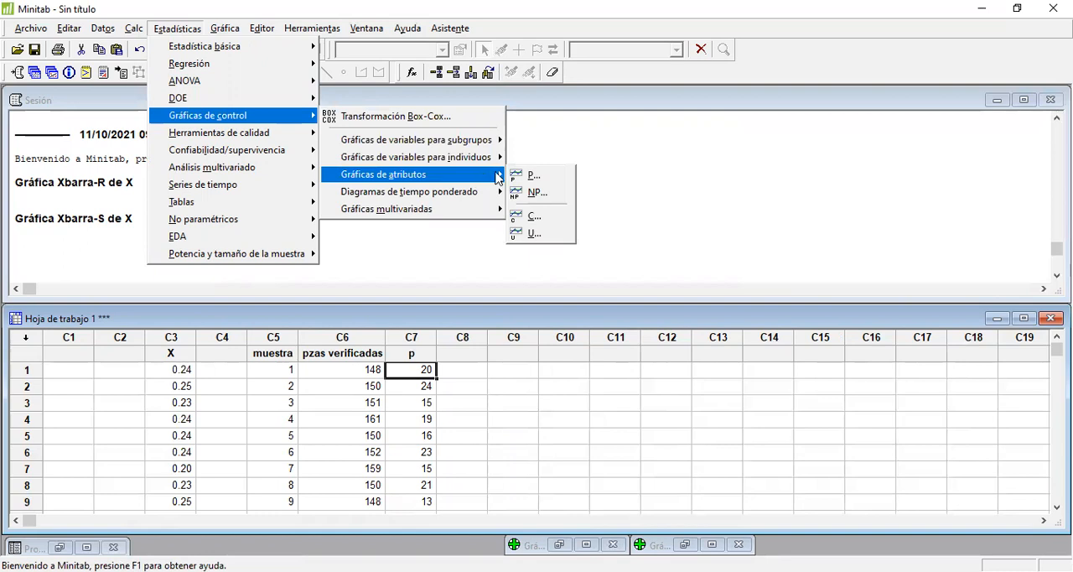
{"action": "left_click", "coordinate": [559, 181]}
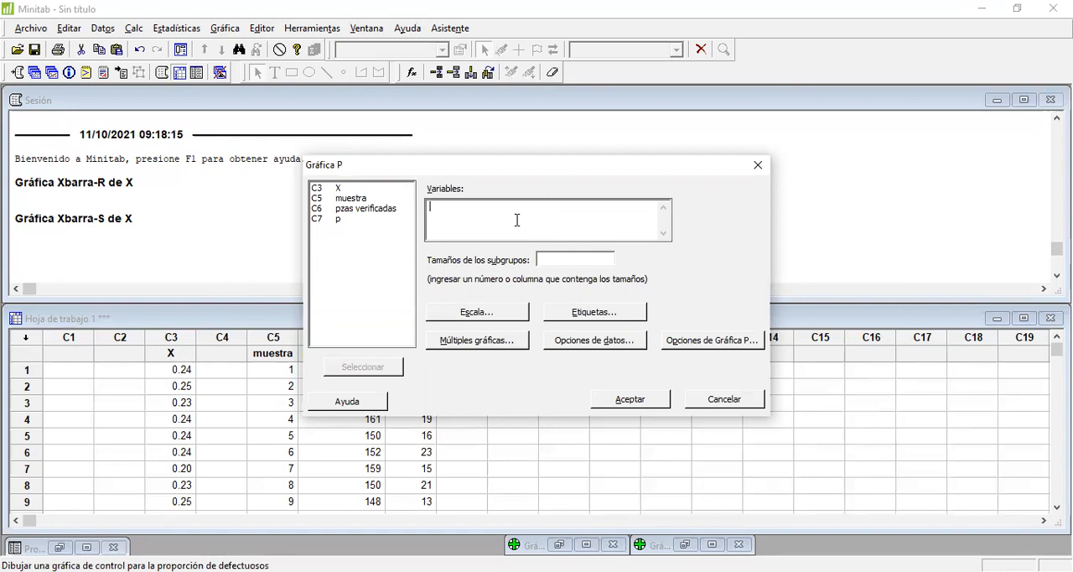
{"action": "double_click", "coordinate": [338, 220]}
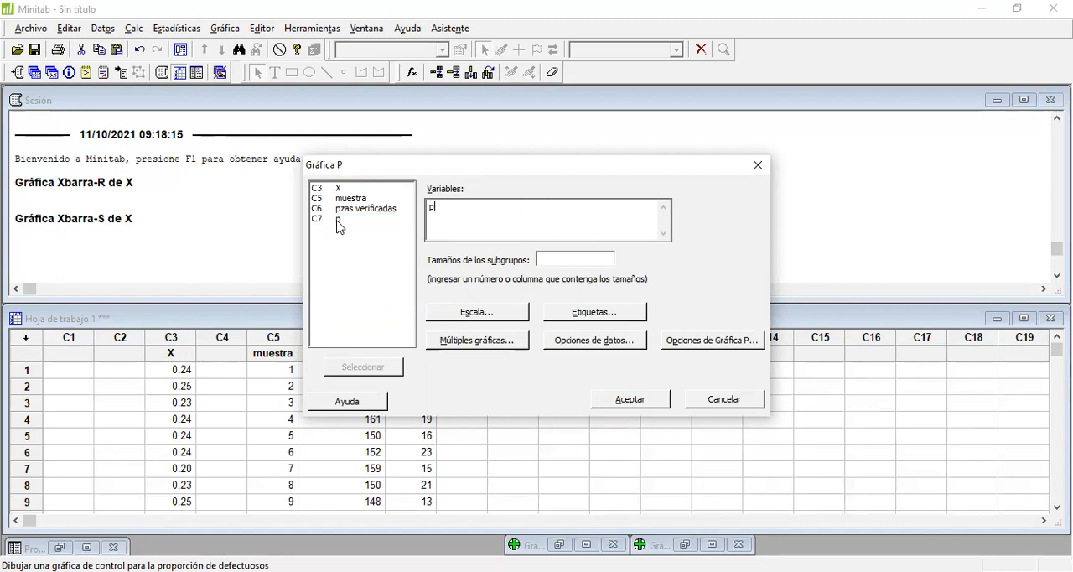
{"action": "left_click", "coordinate": [545, 261]}
{"action": "double_click", "coordinate": [363, 207]}
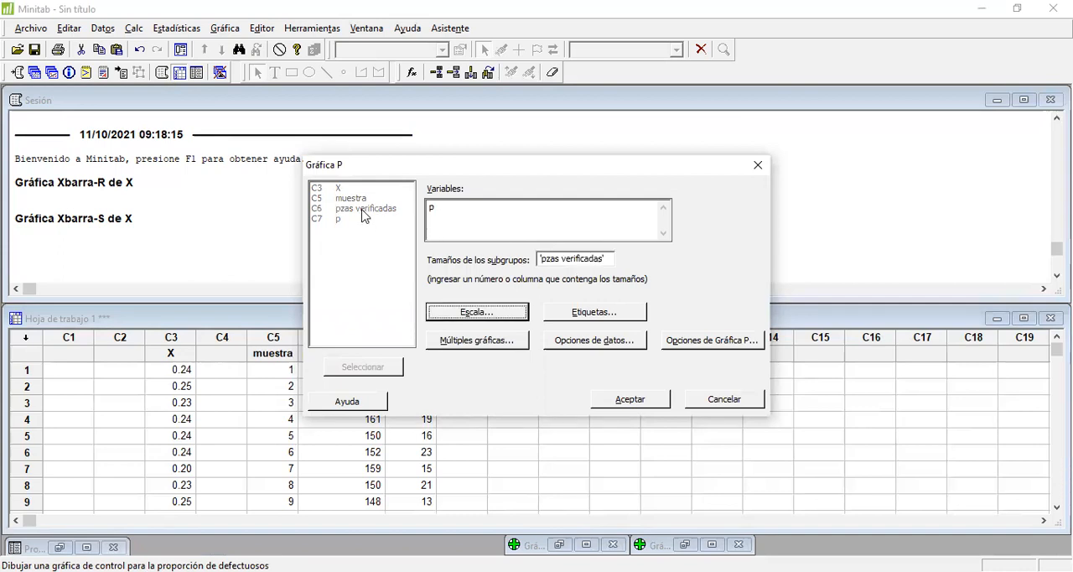
{"action": "left_click", "coordinate": [652, 402]}
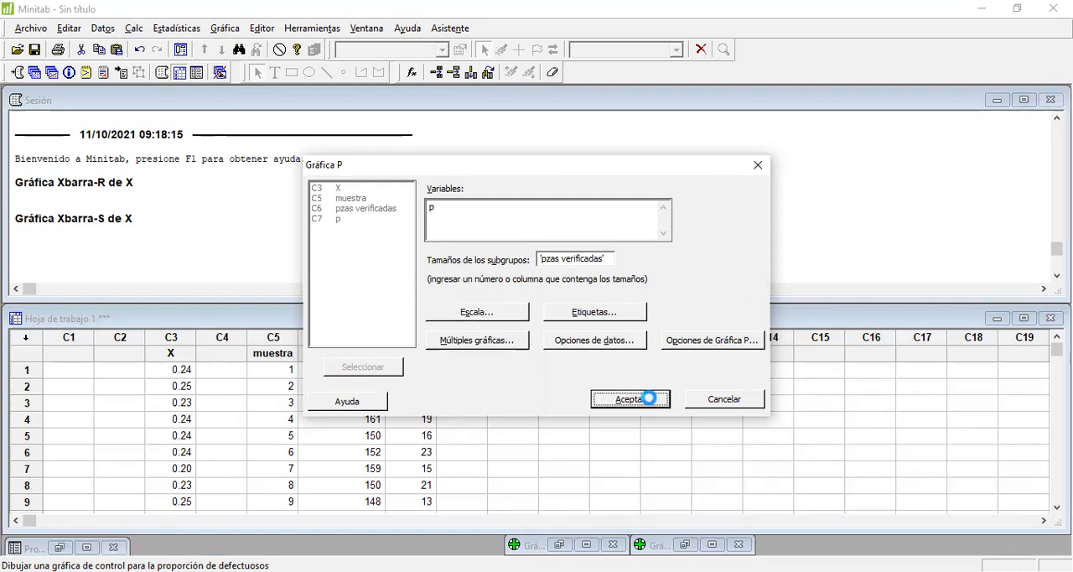
Step: Move and enlarge the P chart window to inspect the proportions and control limits, and minimize it
{"action": "left_click_drag", "start_coordinate": [407, 154], "coordinate": [474, 153]}
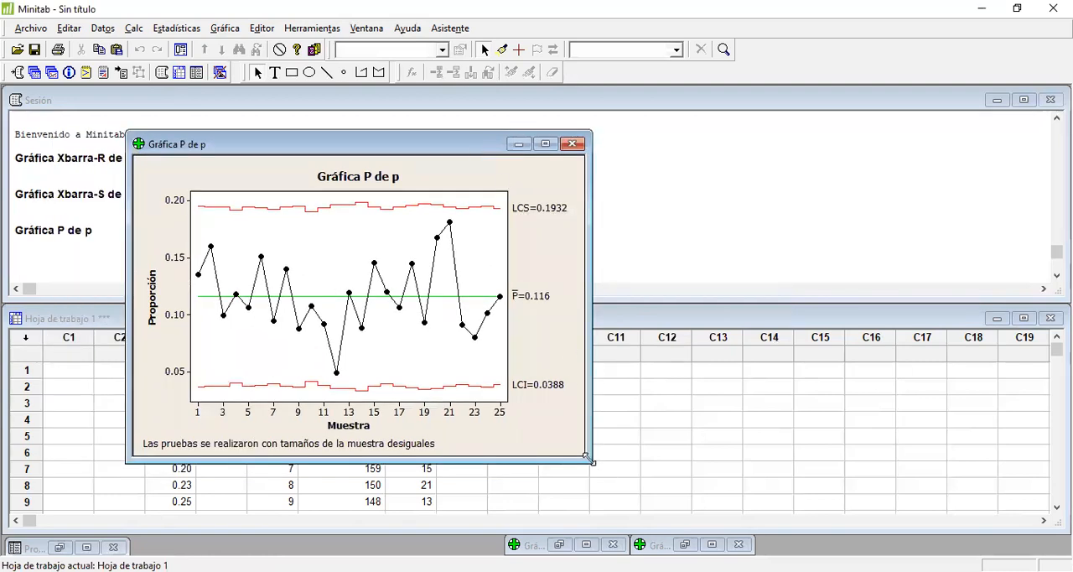
{"action": "left_click_drag", "start_coordinate": [586, 456], "coordinate": [771, 525]}
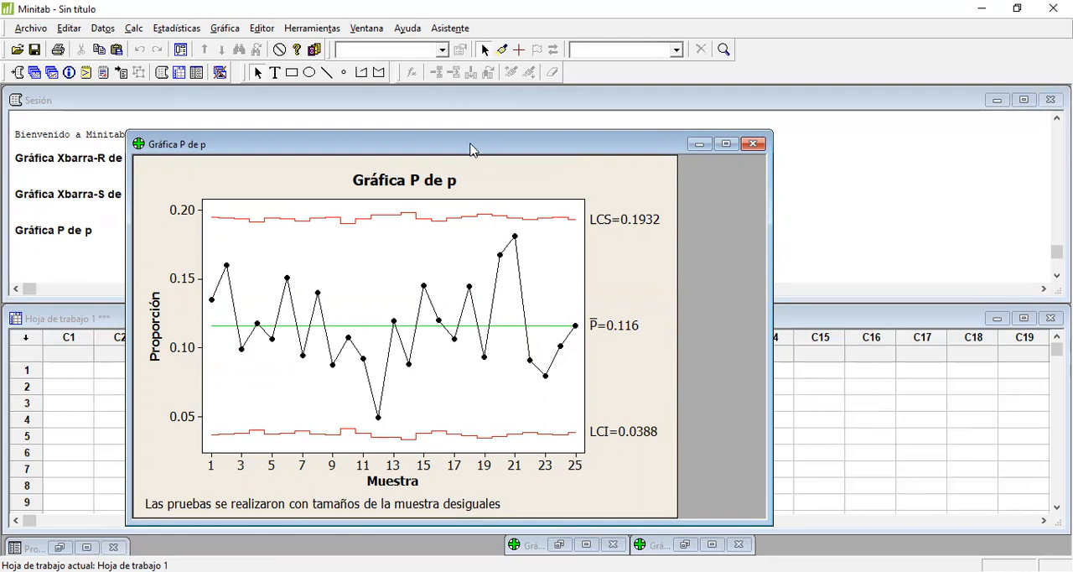
{"action": "left_click_drag", "start_coordinate": [470, 149], "coordinate": [747, 149]}
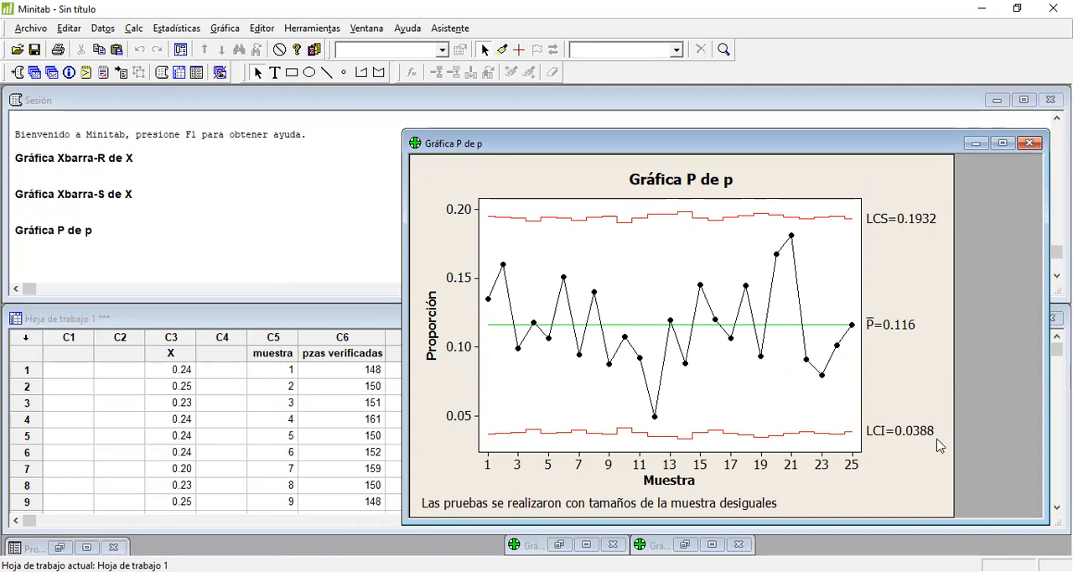
{"action": "mouse_move", "coordinate": [842, 332]}
{"action": "left_click", "coordinate": [975, 144]}
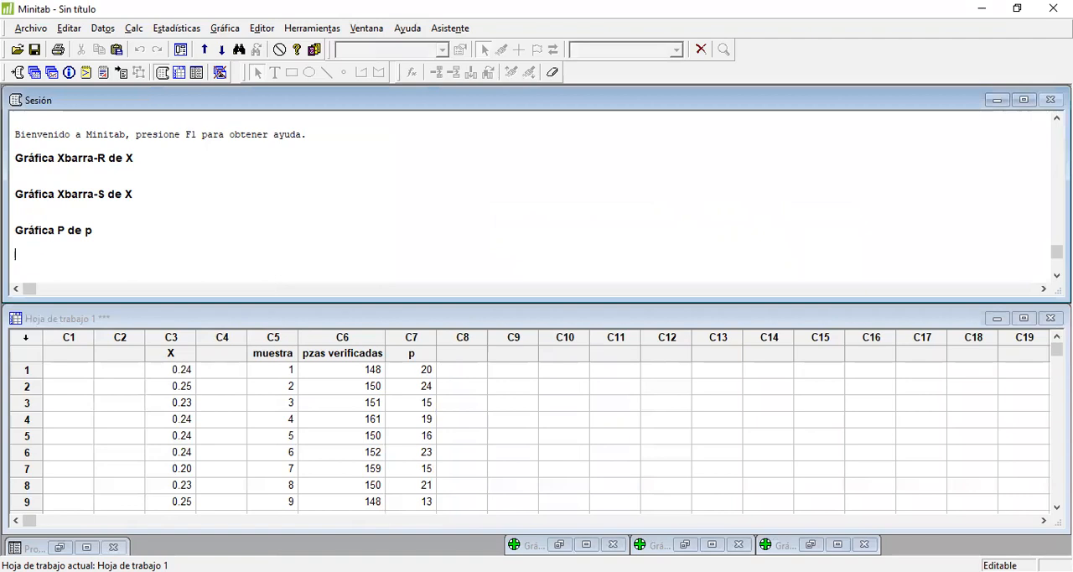
Step: Copy the next chart's data column from Excel into Minitab column C9, starting at row 1
{"action": "key", "text": "alt+Tab"}
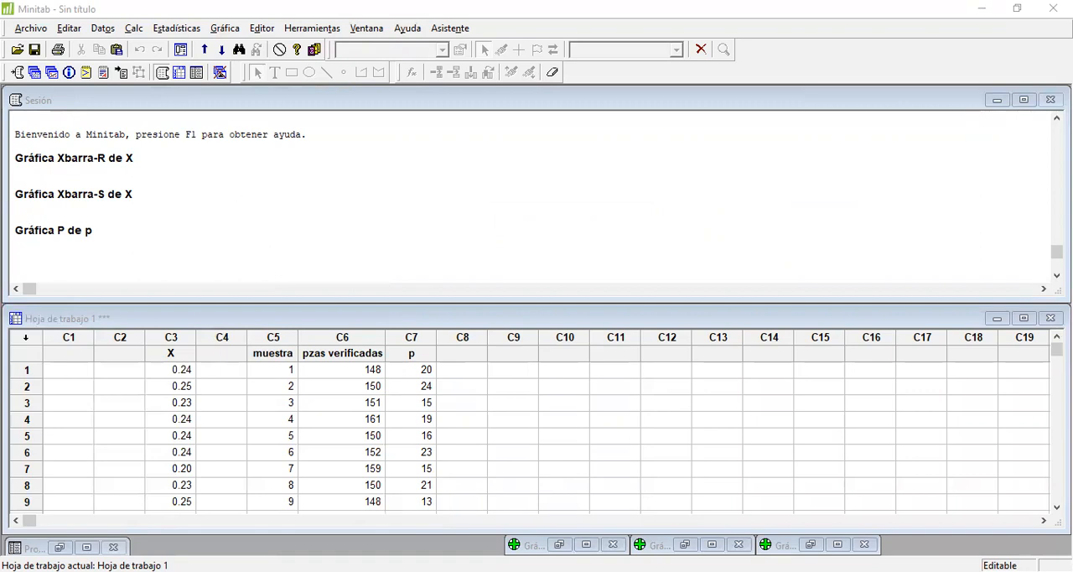
{"action": "left_click", "coordinate": [512, 371]}
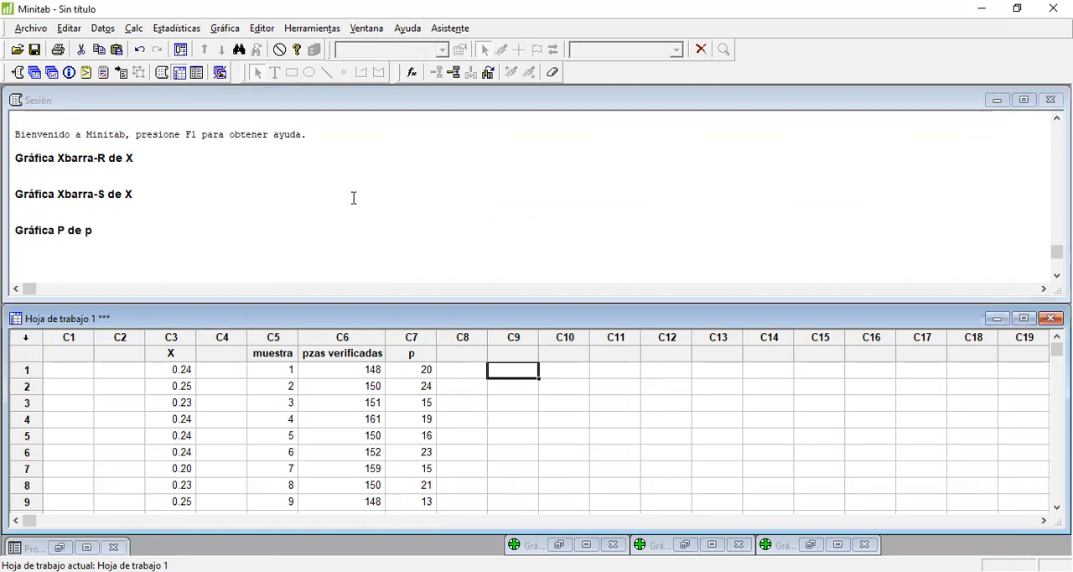
{"action": "left_click", "coordinate": [117, 49]}
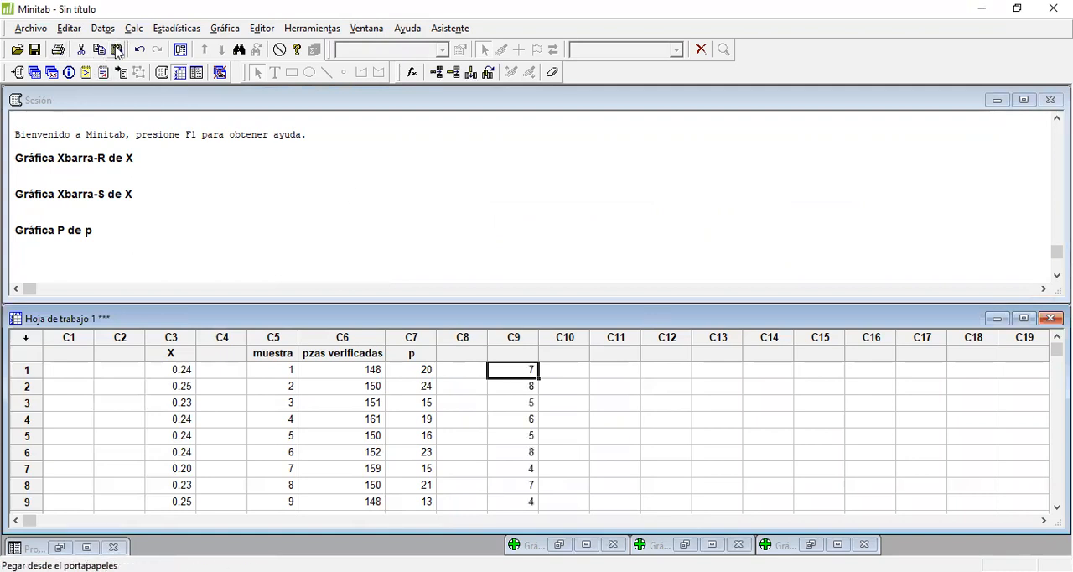
Step: Name column C9 "np"
{"action": "left_click", "coordinate": [521, 355]}
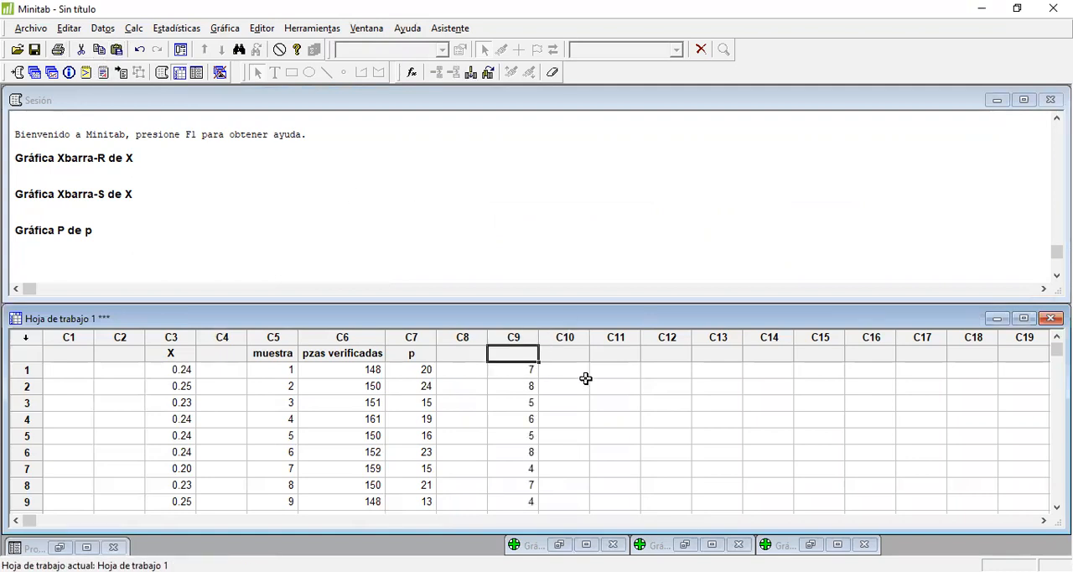
{"action": "type", "text": "np"}
{"action": "key", "text": "Return"}
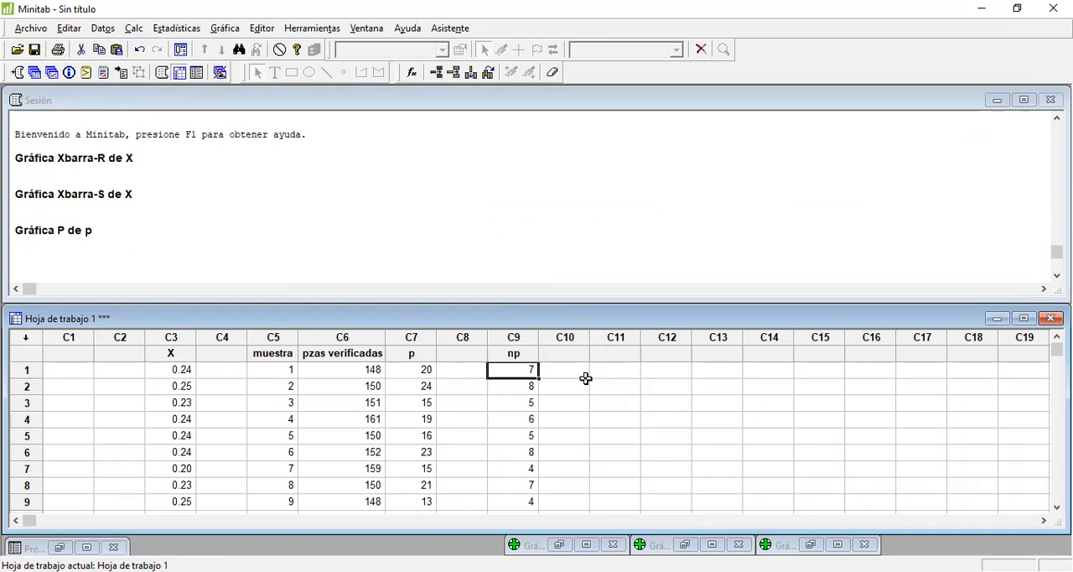
Step: Create an NP attribute control chart of column np with a subgroup size of 50, and minimize the chart window
{"action": "left_click", "coordinate": [160, 32]}
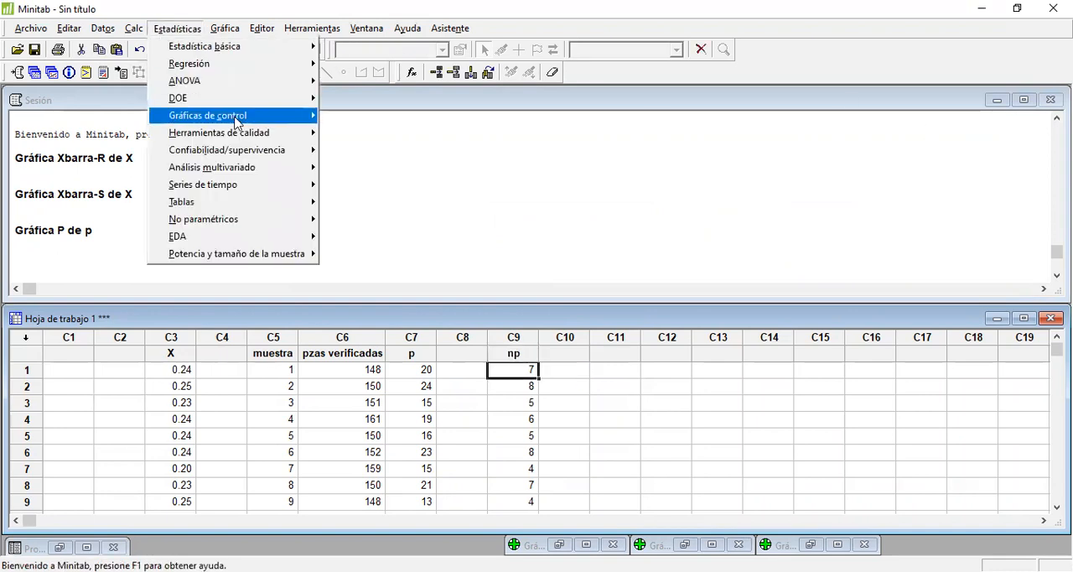
{"action": "mouse_move", "coordinate": [236, 119]}
{"action": "mouse_move", "coordinate": [499, 184]}
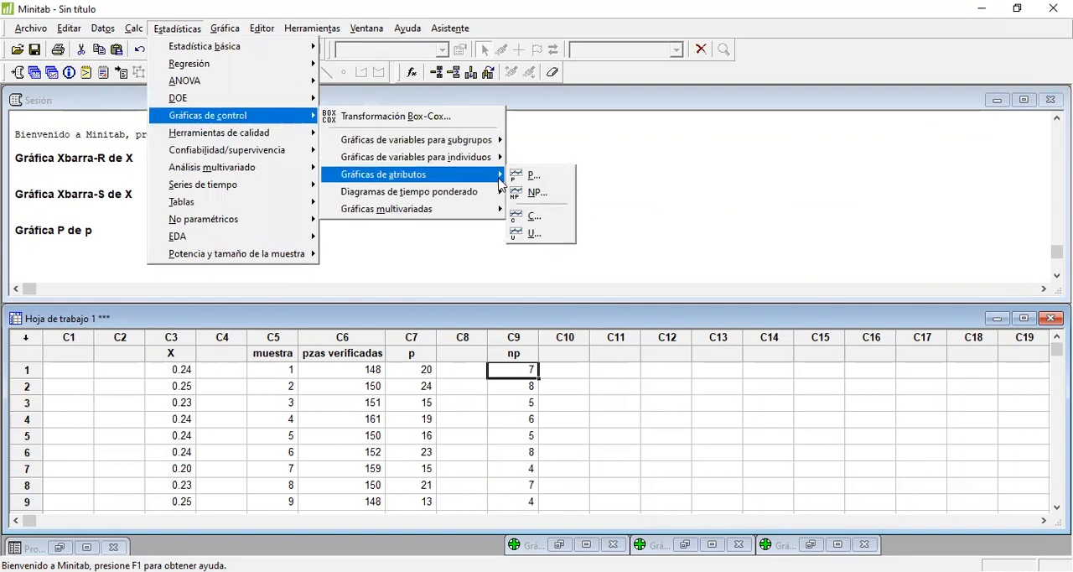
{"action": "left_click", "coordinate": [534, 191]}
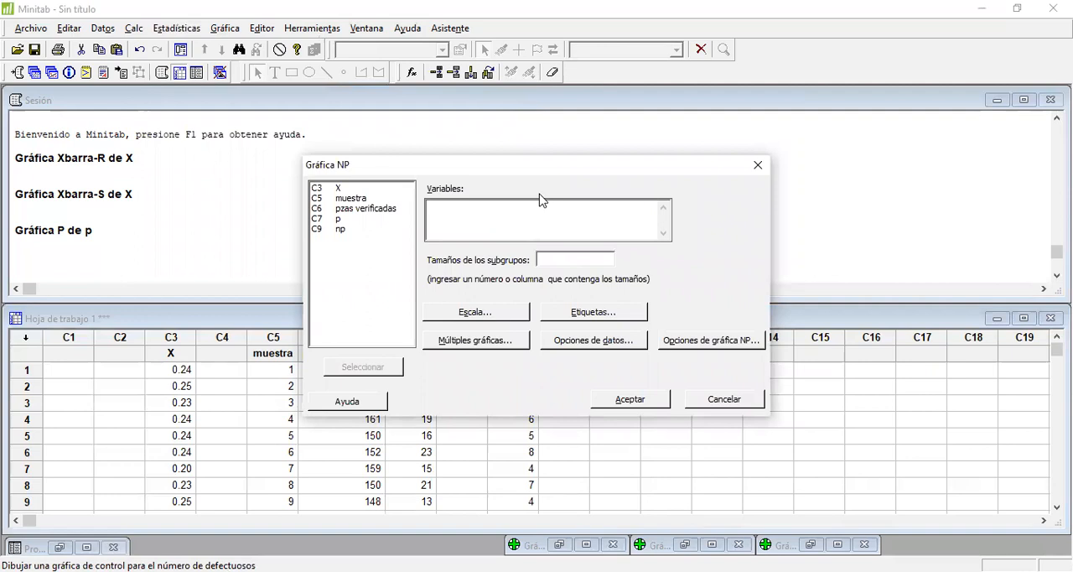
{"action": "double_click", "coordinate": [341, 231]}
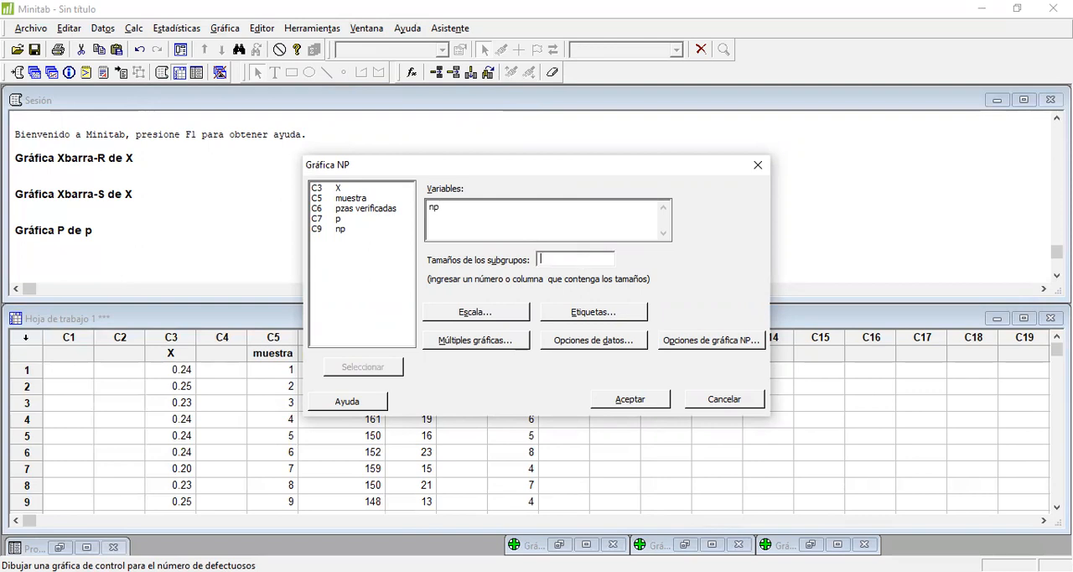
{"action": "key", "text": "alt+Tab"}
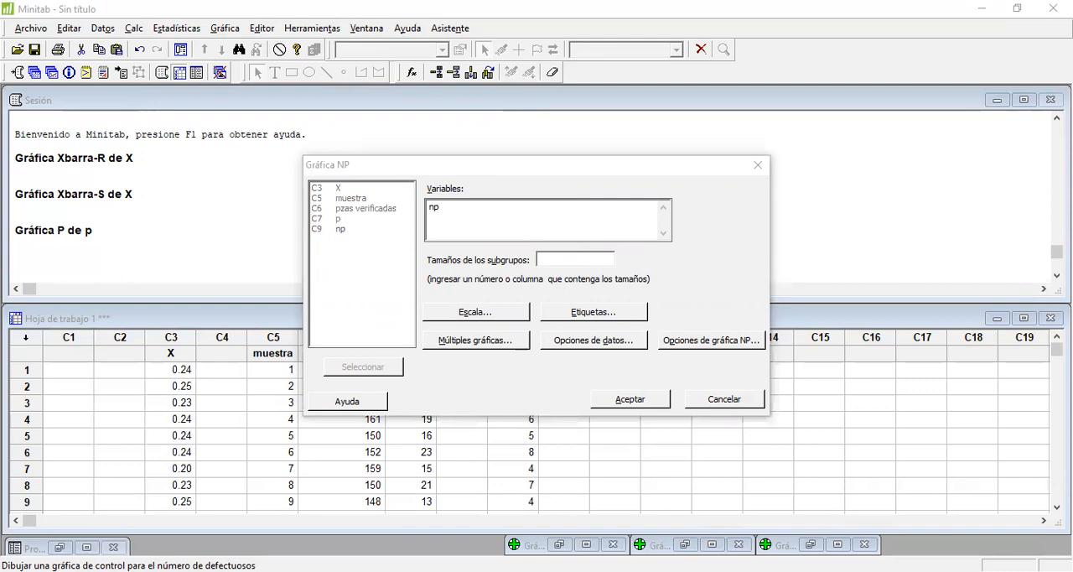
{"action": "key", "text": "alt+Tab"}
{"action": "type", "text": "5"}
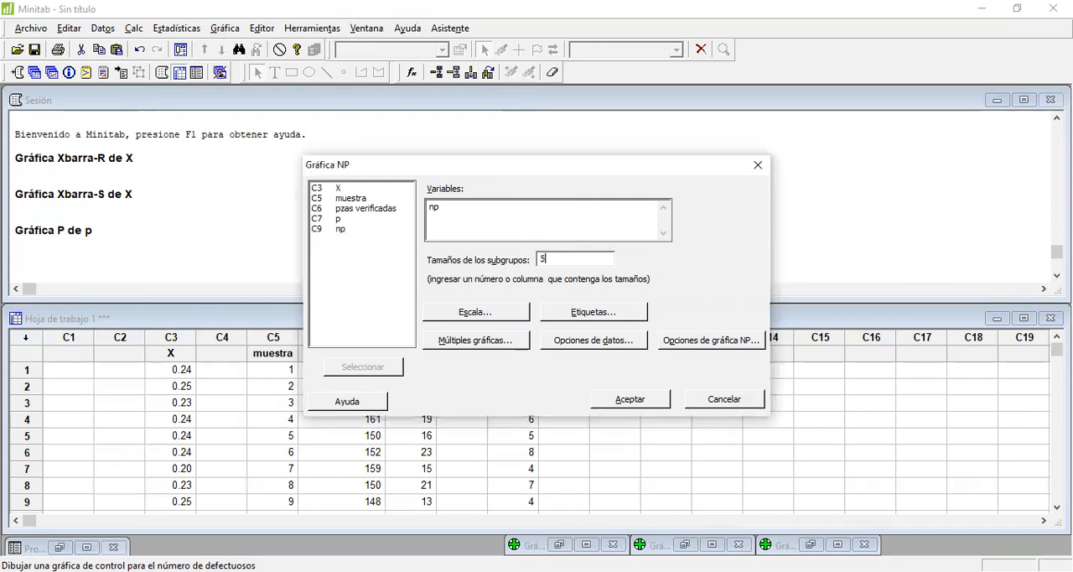
{"action": "type", "text": "0"}
{"action": "left_click", "coordinate": [643, 403]}
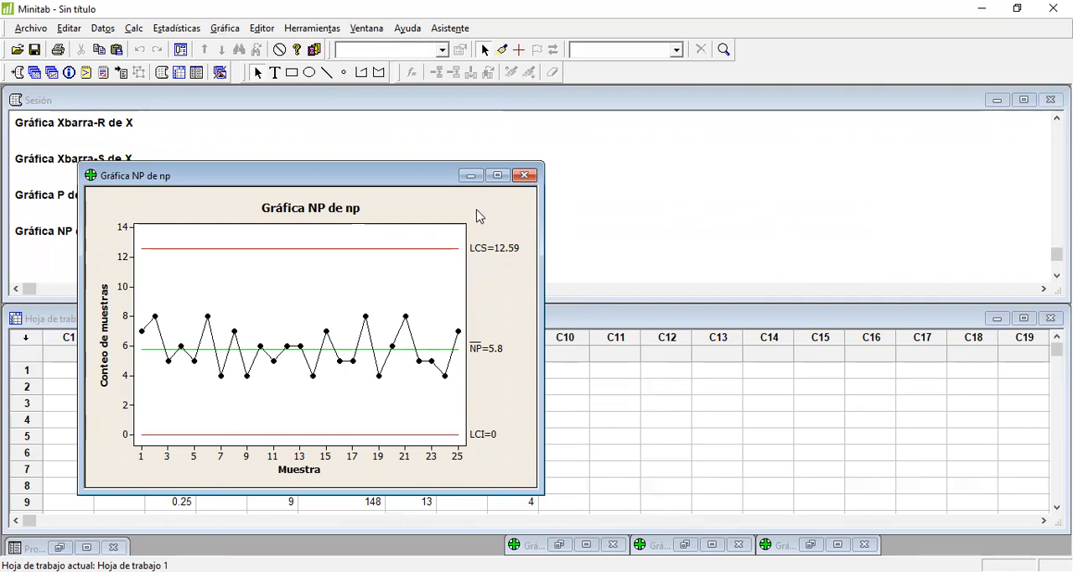
{"action": "left_click", "coordinate": [472, 176]}
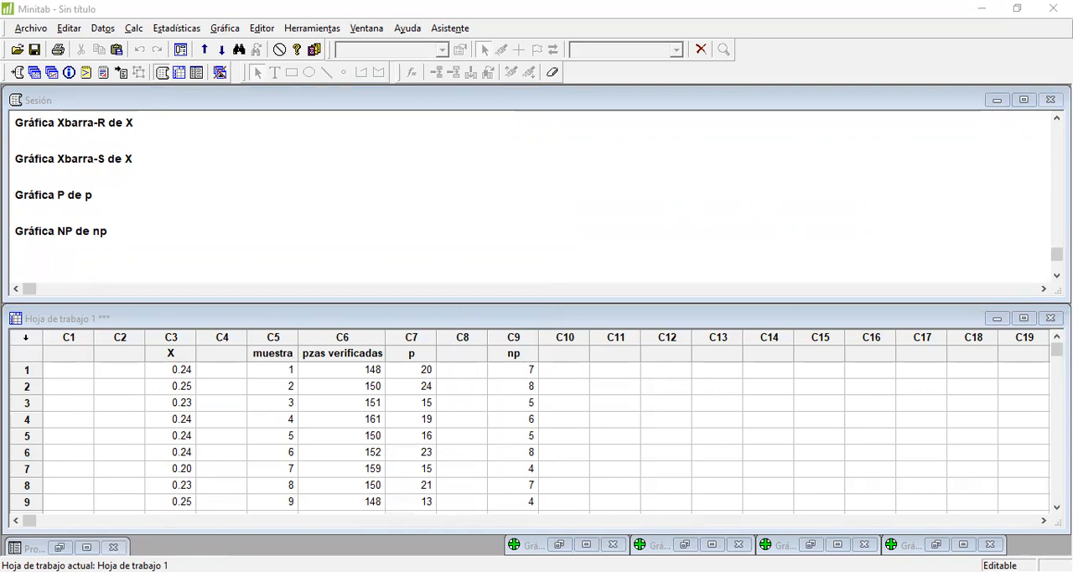
Step: Paste the copied two-column data into C11 and C12 from row 1, and try to name C11 "pzas verificadas"
{"action": "left_click", "coordinate": [612, 367]}
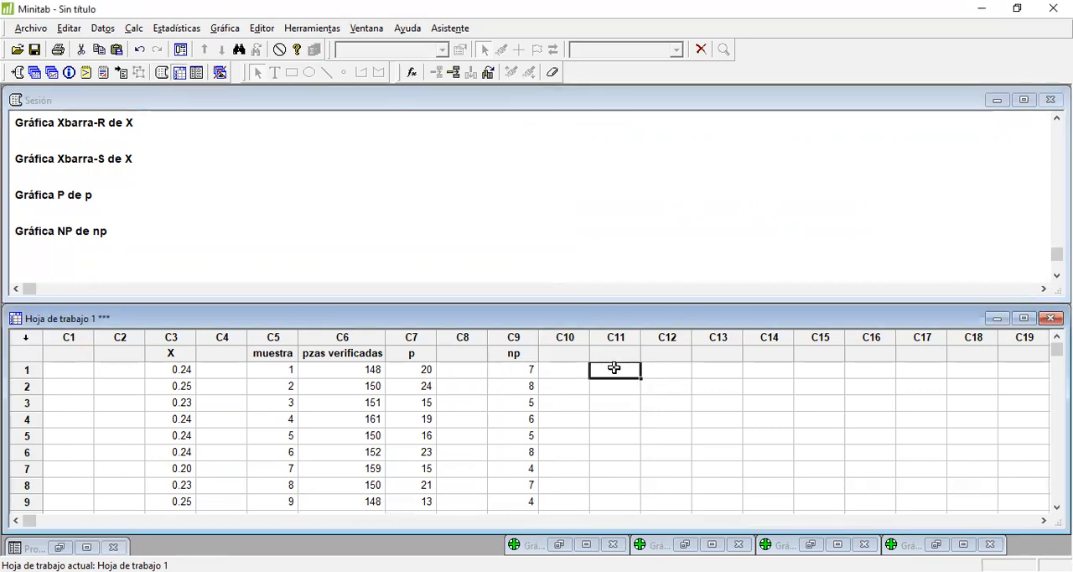
{"action": "left_click", "coordinate": [117, 49]}
{"action": "left_click", "coordinate": [624, 353]}
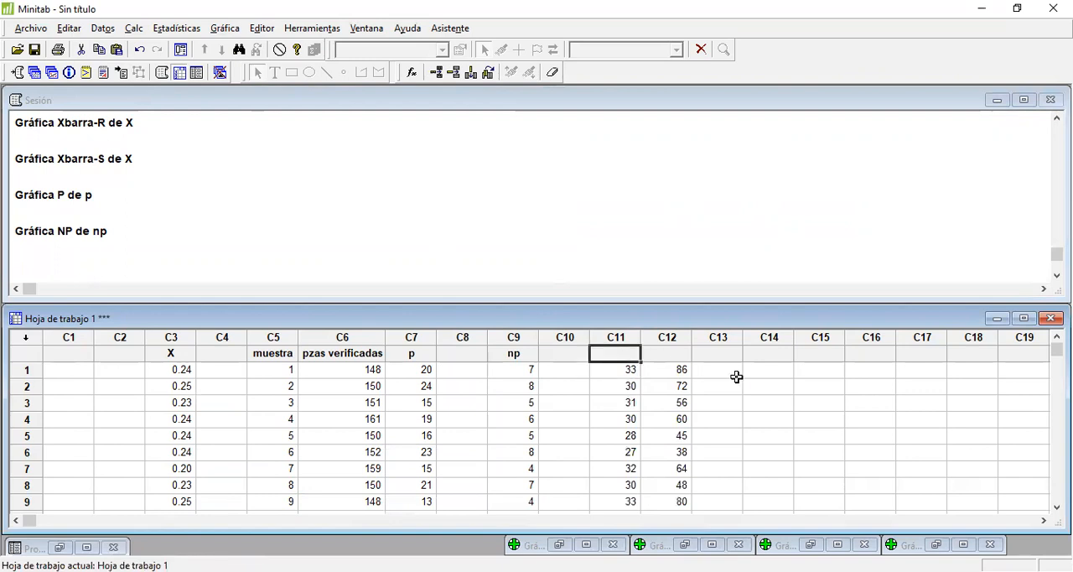
{"action": "type", "text": "pzas"}
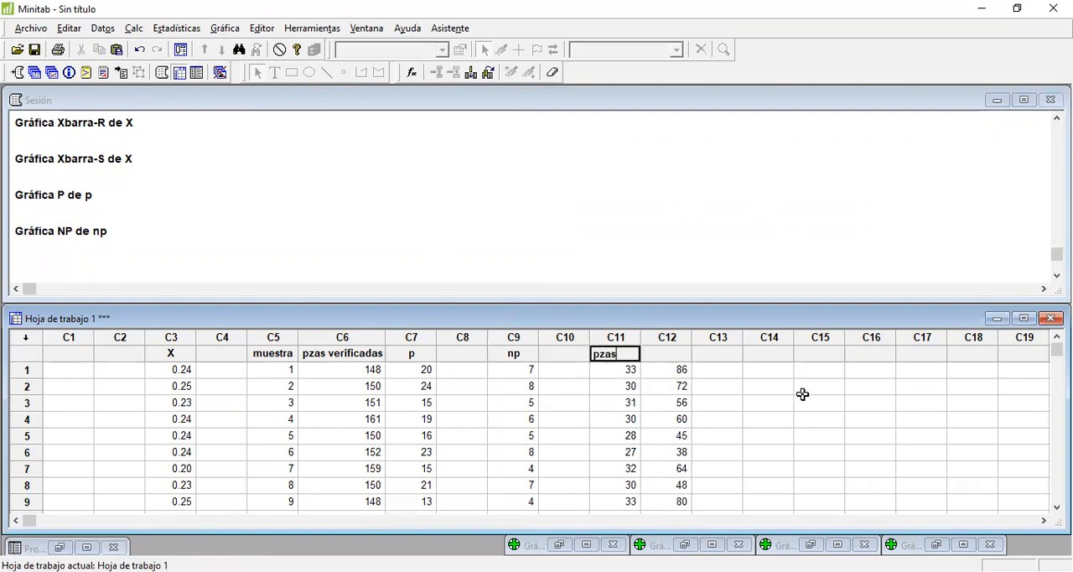
{"action": "type", "text": " verificadas"}
{"action": "key", "text": "Return"}
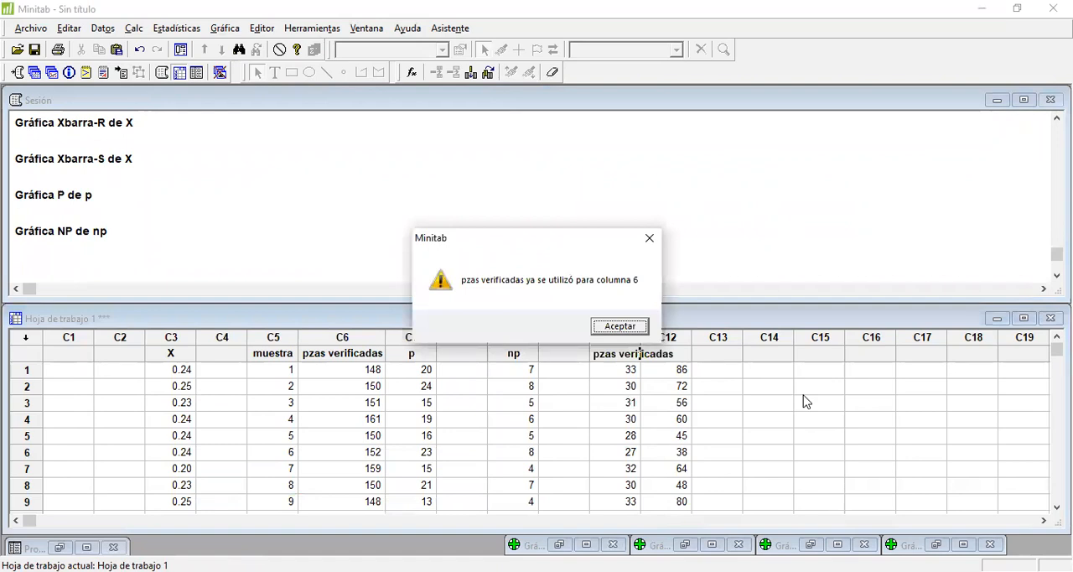
Step: Dismiss the duplicate-name warning and shorten the name of column C11 to "pzas ver"
{"action": "key", "text": "Return"}
{"action": "key", "text": "BackSpace"}
{"action": "key", "text": "BackSpace"}
{"action": "key", "text": "BackSpace"}
{"action": "key", "text": "BackSpace"}
{"action": "key", "text": "BackSpace"}
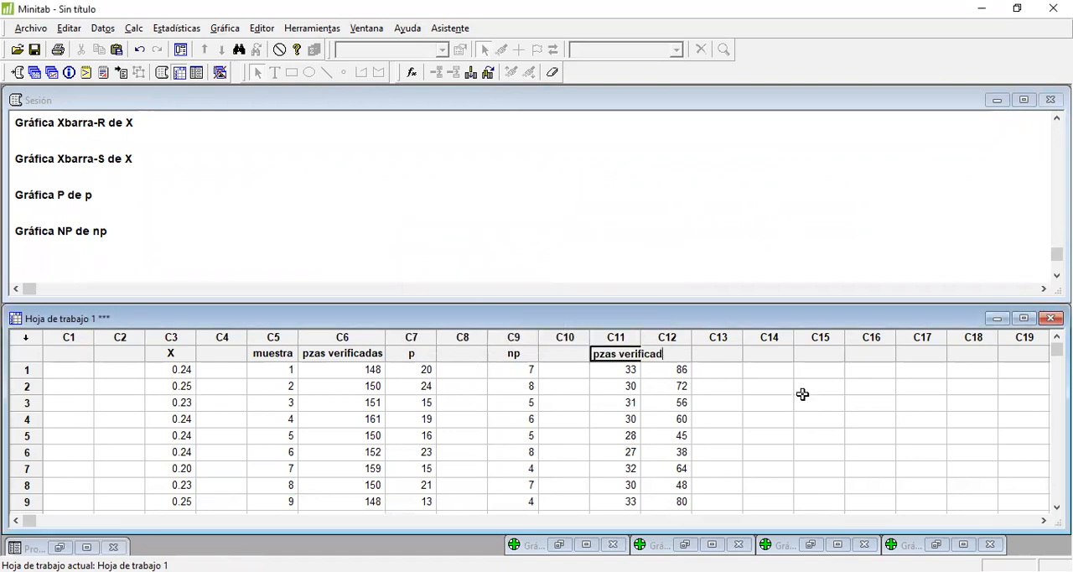
{"action": "key", "text": "BackSpace"}
{"action": "key", "text": "BackSpace"}
{"action": "key", "text": "BackSpace"}
{"action": "key", "text": "Return"}
Step: Name column C12 "disconform"
{"action": "key", "text": "Up"}
{"action": "key", "text": "Right"}
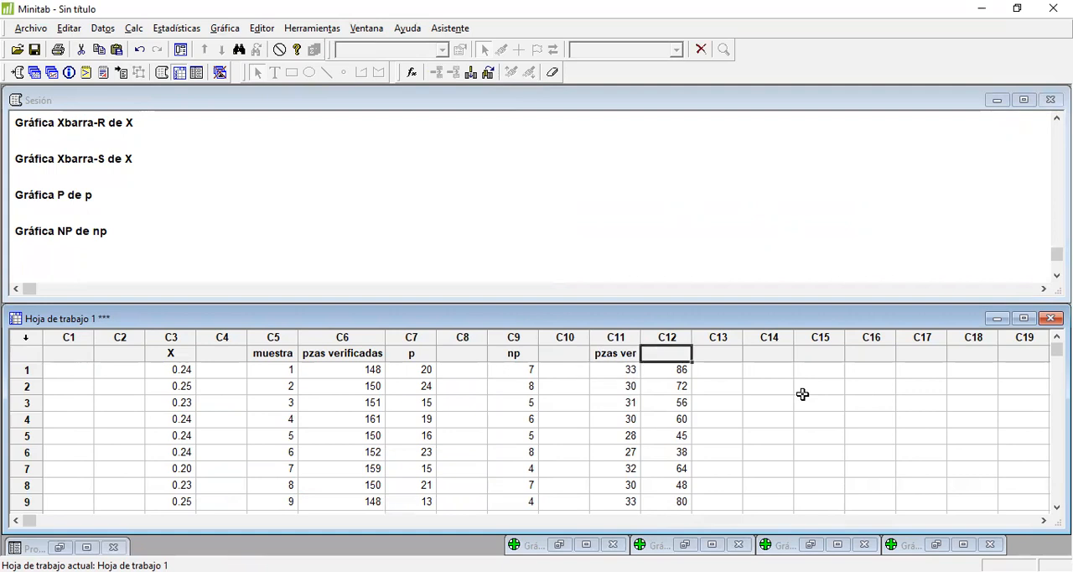
{"action": "type", "text": "disc"}
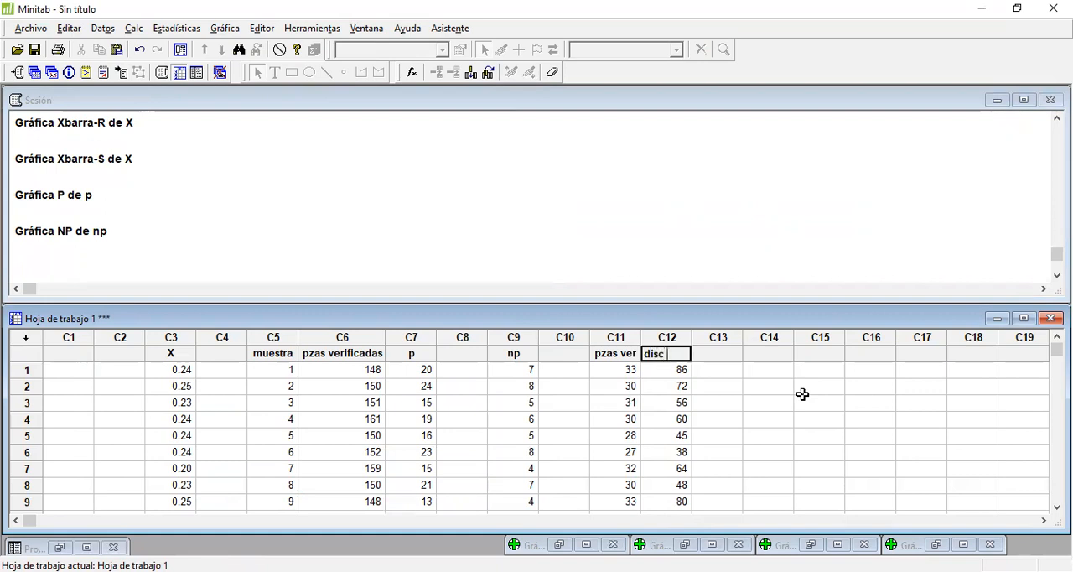
{"action": "type", "text": "onformdad"}
{"action": "key", "text": "BackSpace"}
{"action": "key", "text": "BackSpace"}
{"action": "key", "text": "BackSpace"}
{"action": "key", "text": "Return"}
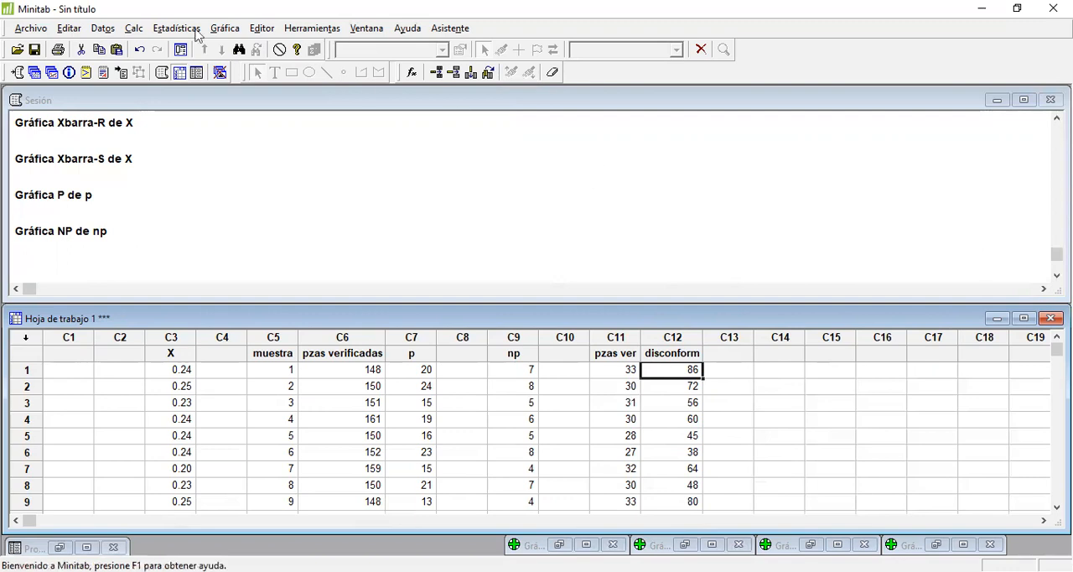
Step: Create a U attribute control chart of disconform with subgroup sizes from column pzas ver, and minimize the chart window
{"action": "left_click", "coordinate": [152, 28]}
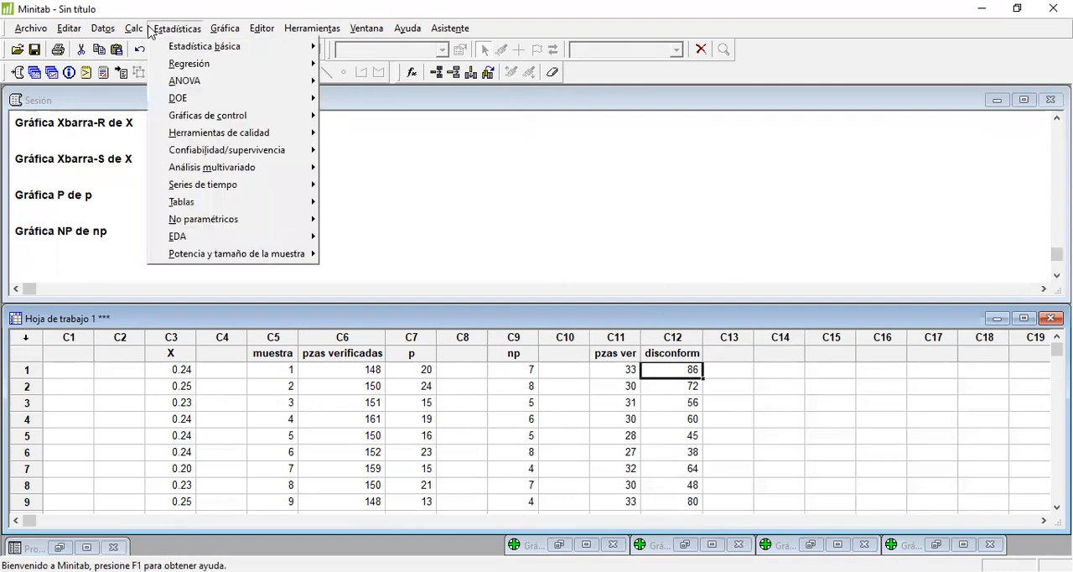
{"action": "mouse_move", "coordinate": [207, 120]}
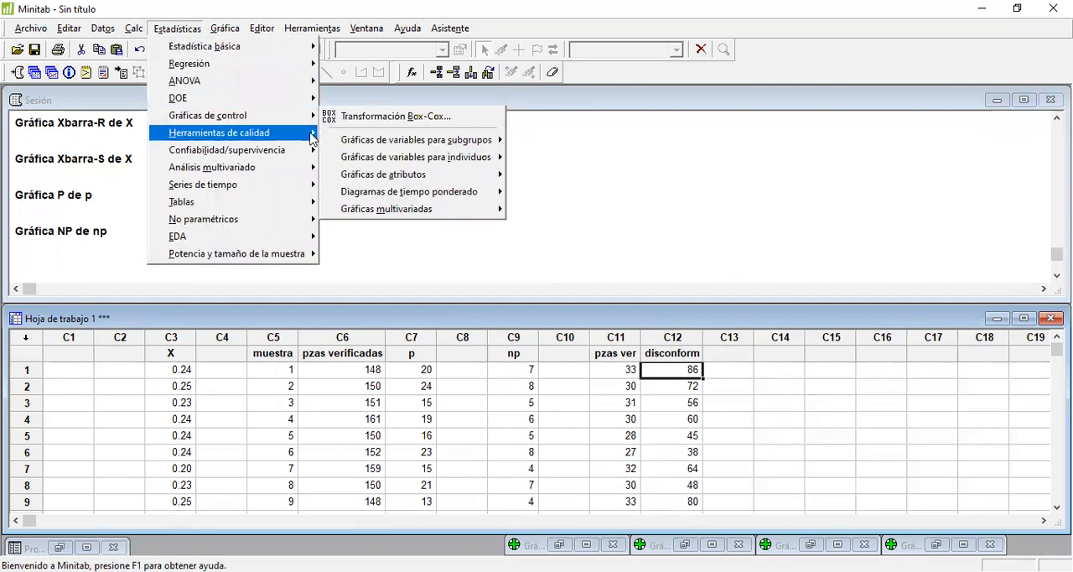
{"action": "mouse_move", "coordinate": [494, 174]}
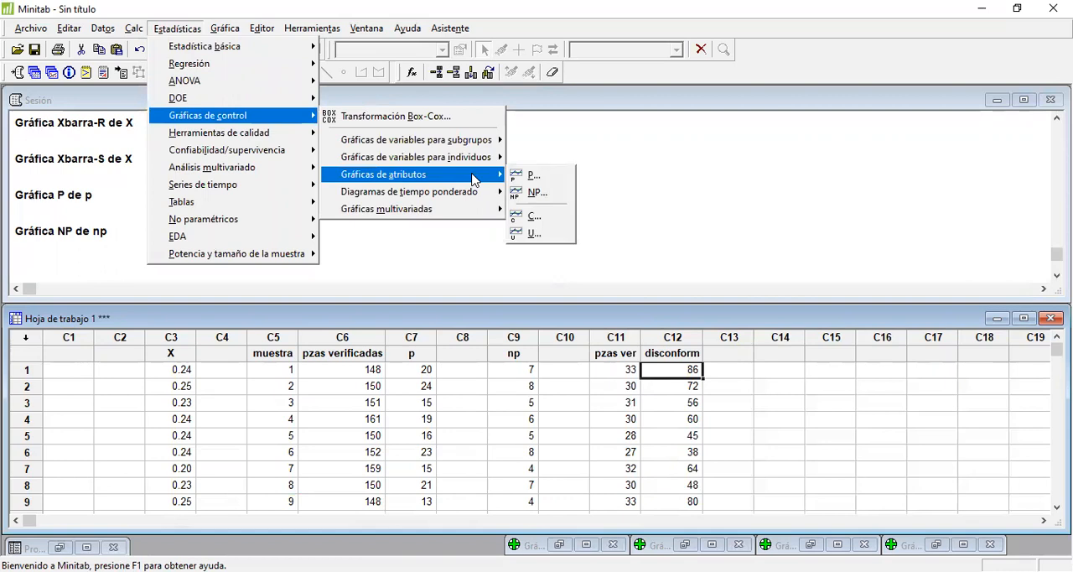
{"action": "left_click", "coordinate": [534, 234]}
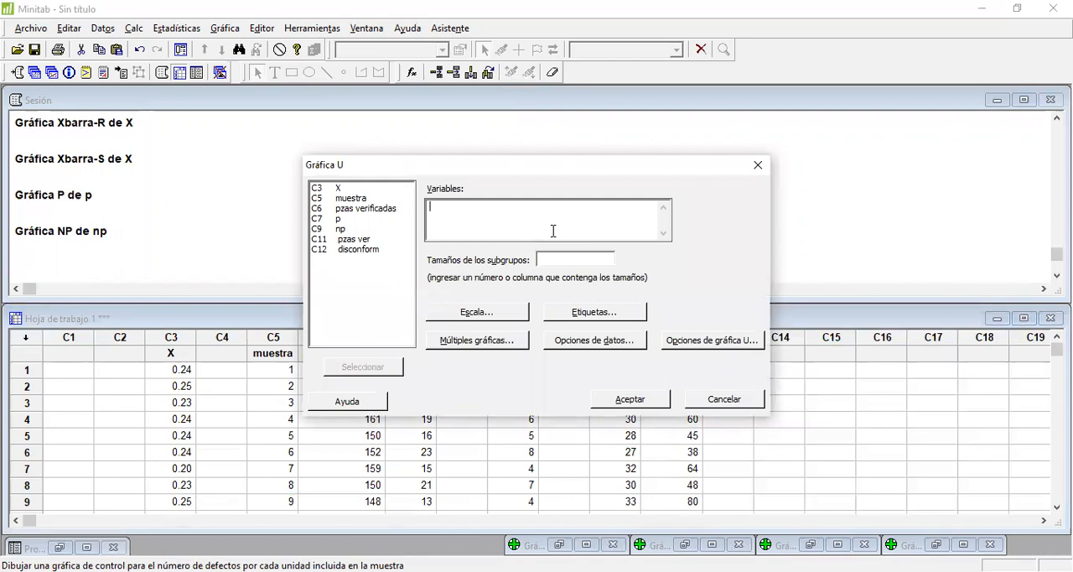
{"action": "left_click", "coordinate": [338, 250]}
{"action": "double_click", "coordinate": [337, 250]}
{"action": "left_click", "coordinate": [570, 260]}
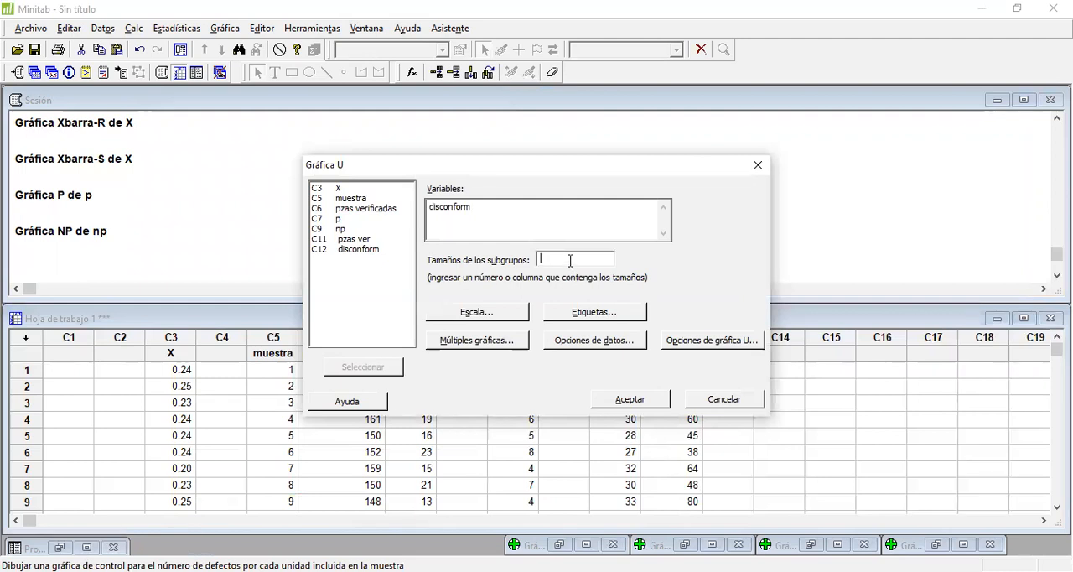
{"action": "double_click", "coordinate": [367, 242]}
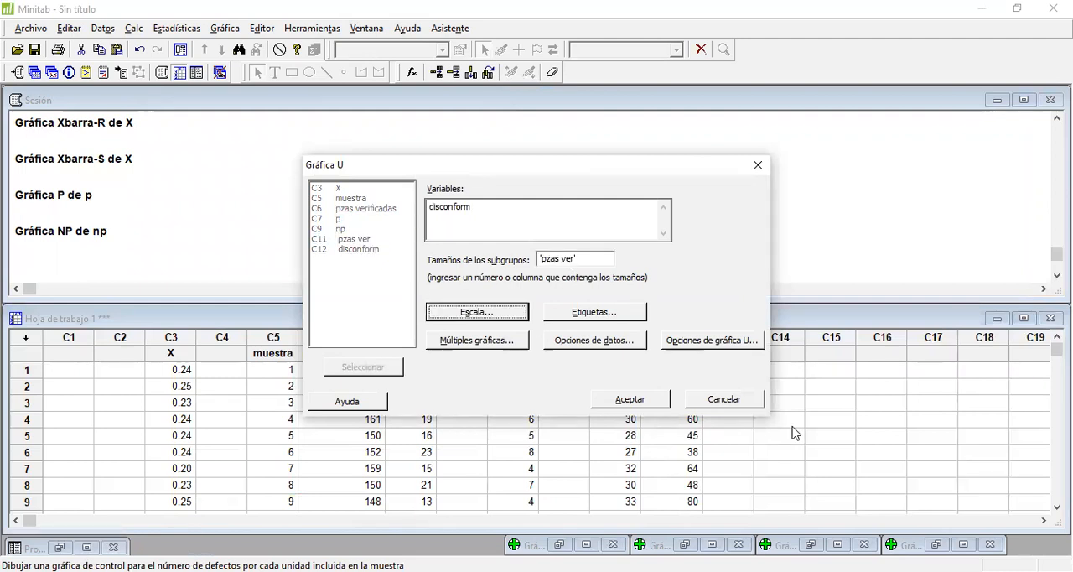
{"action": "left_click", "coordinate": [652, 404]}
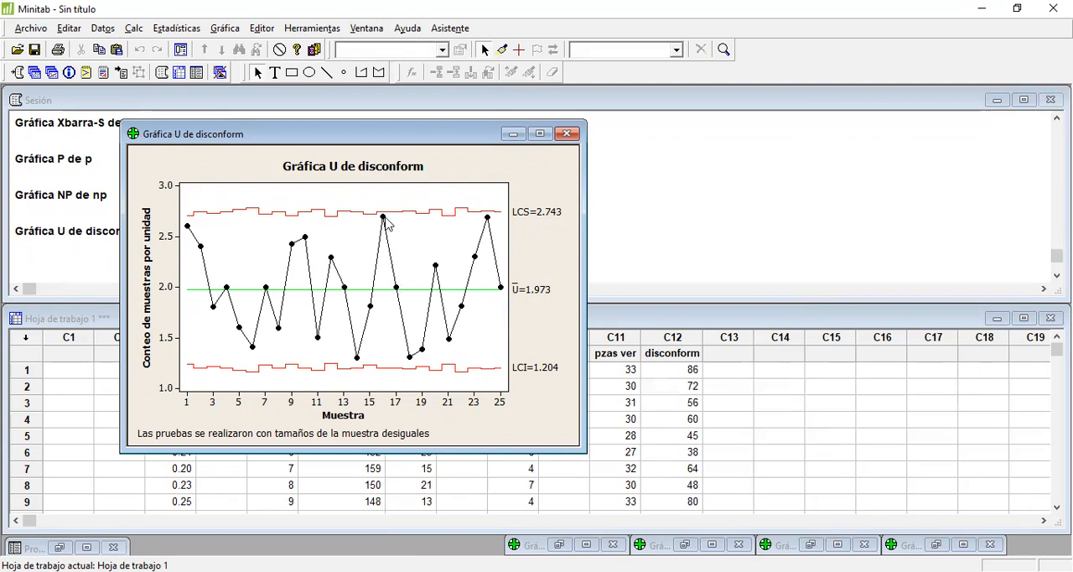
{"action": "mouse_move", "coordinate": [387, 223]}
{"action": "left_click", "coordinate": [512, 133]}
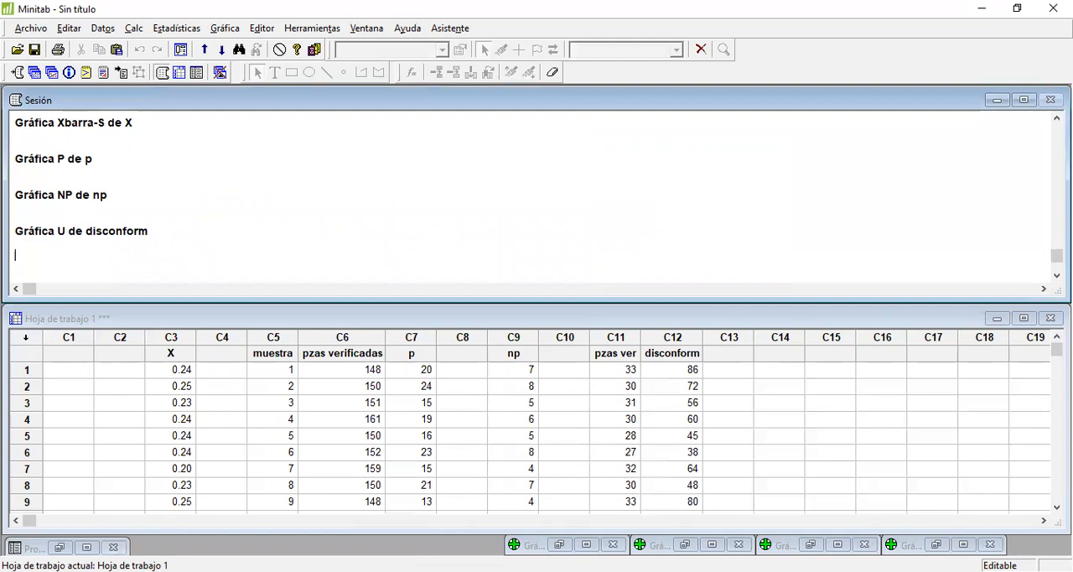
Step: Copy the next chart's data column from Excel into Minitab column C14, starting at row 1, and name it "u"
{"action": "key", "text": "alt+Tab"}
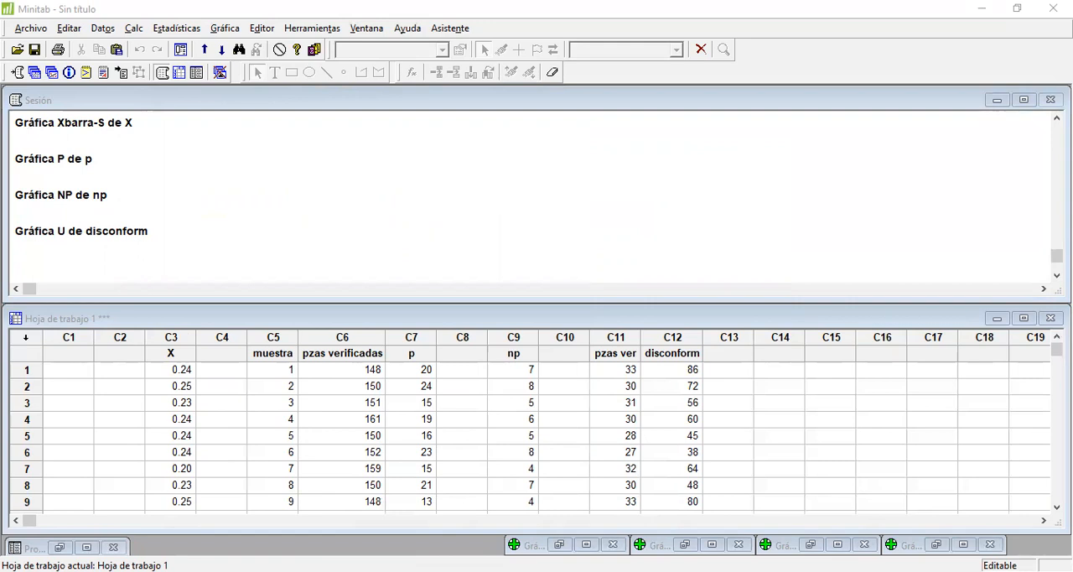
{"action": "left_click", "coordinate": [773, 368]}
{"action": "left_click", "coordinate": [775, 369]}
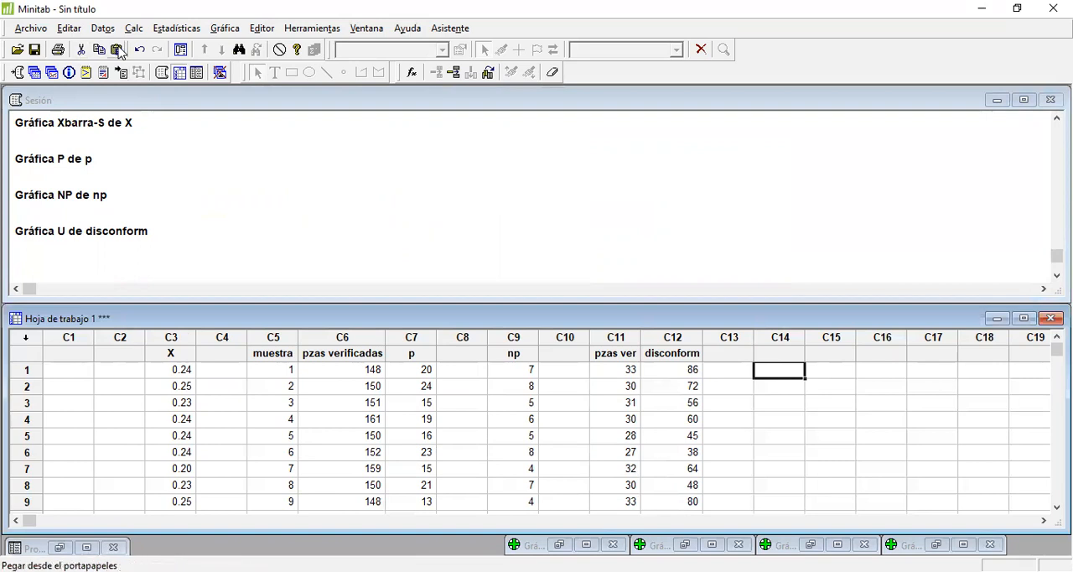
{"action": "left_click", "coordinate": [117, 49]}
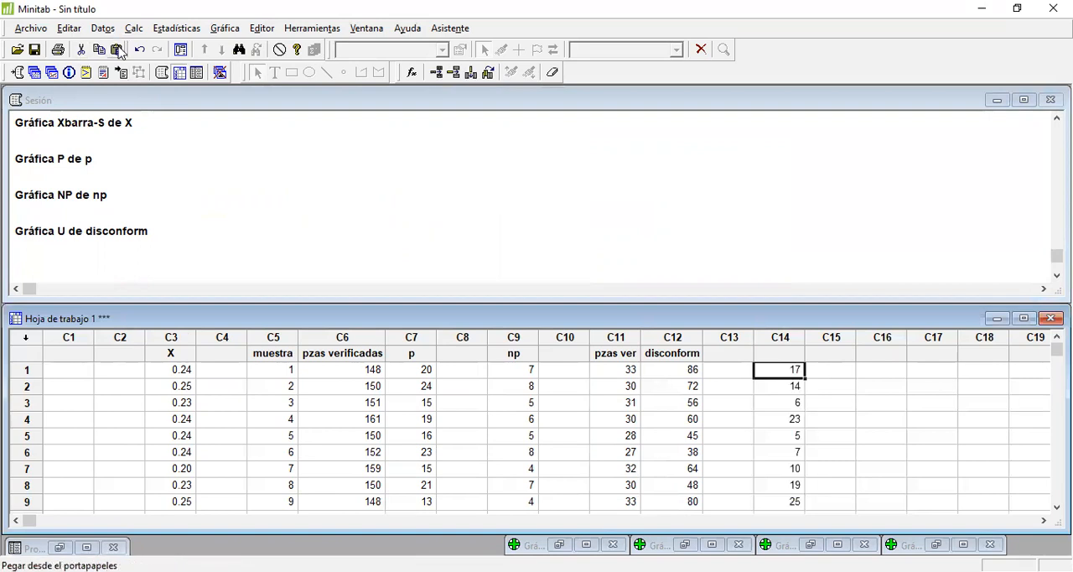
{"action": "left_click", "coordinate": [791, 352]}
{"action": "type", "text": "u"}
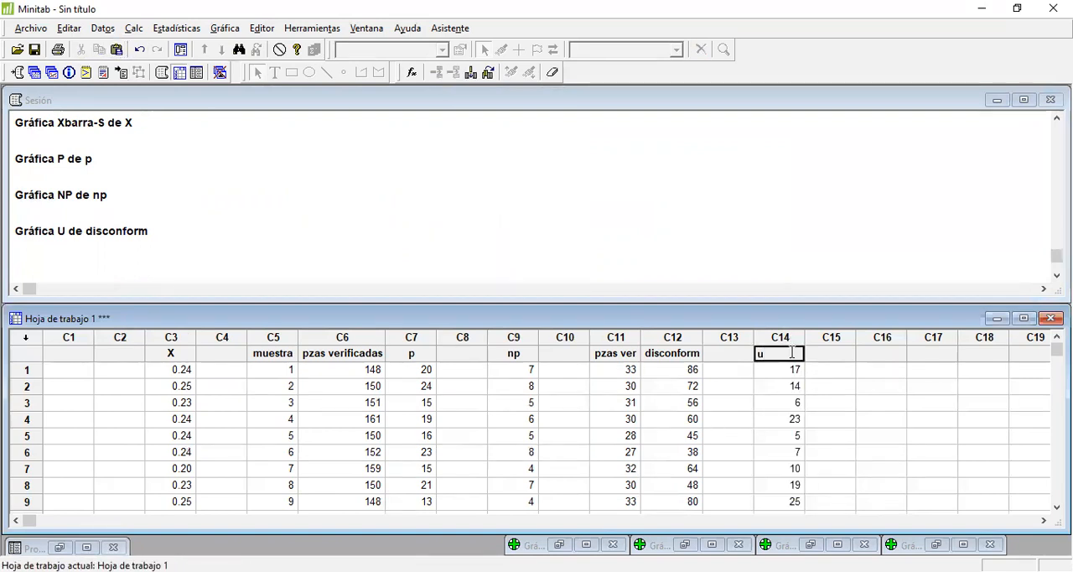
{"action": "key", "text": "Return"}
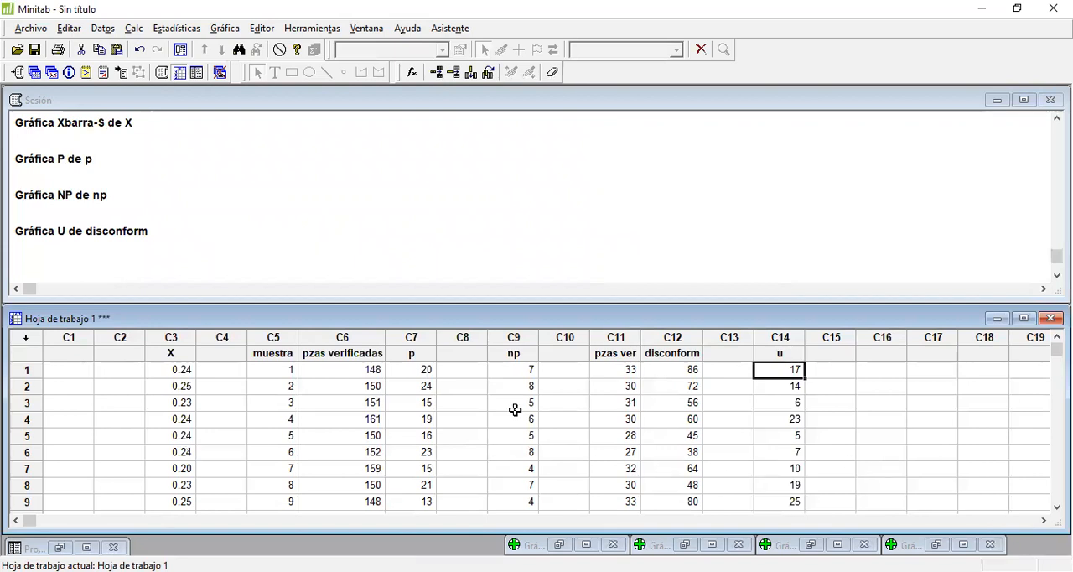
Step: Create a C attribute control chart of column u
{"action": "left_click", "coordinate": [201, 31]}
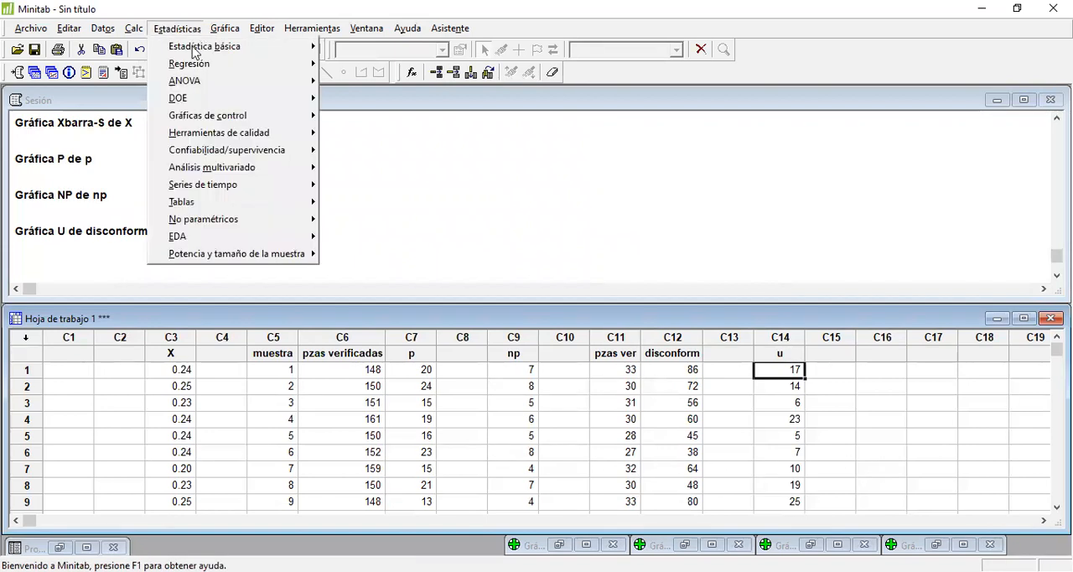
{"action": "mouse_move", "coordinate": [235, 119]}
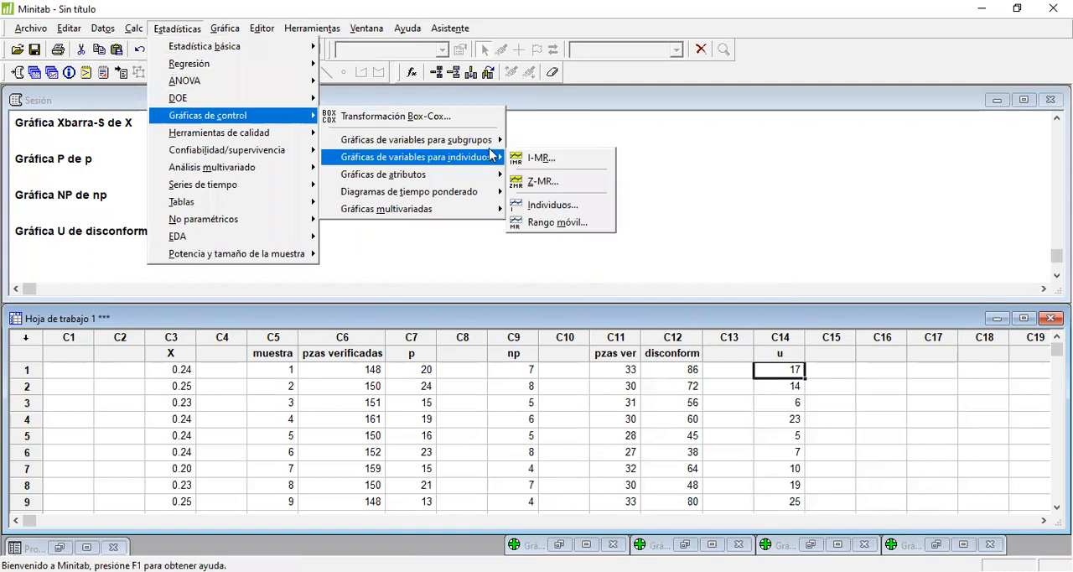
{"action": "mouse_move", "coordinate": [482, 175]}
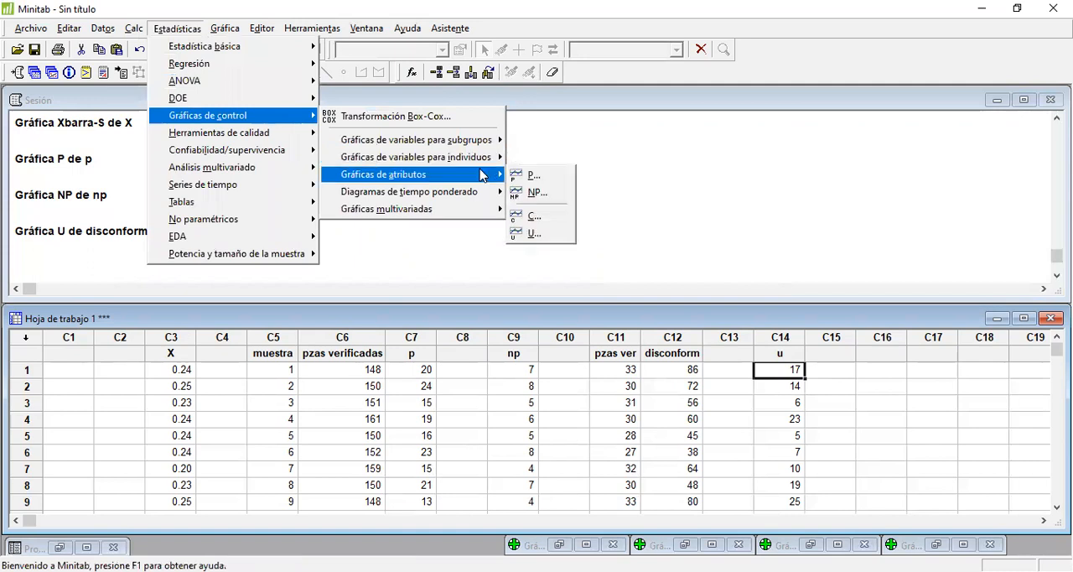
{"action": "left_click", "coordinate": [547, 220]}
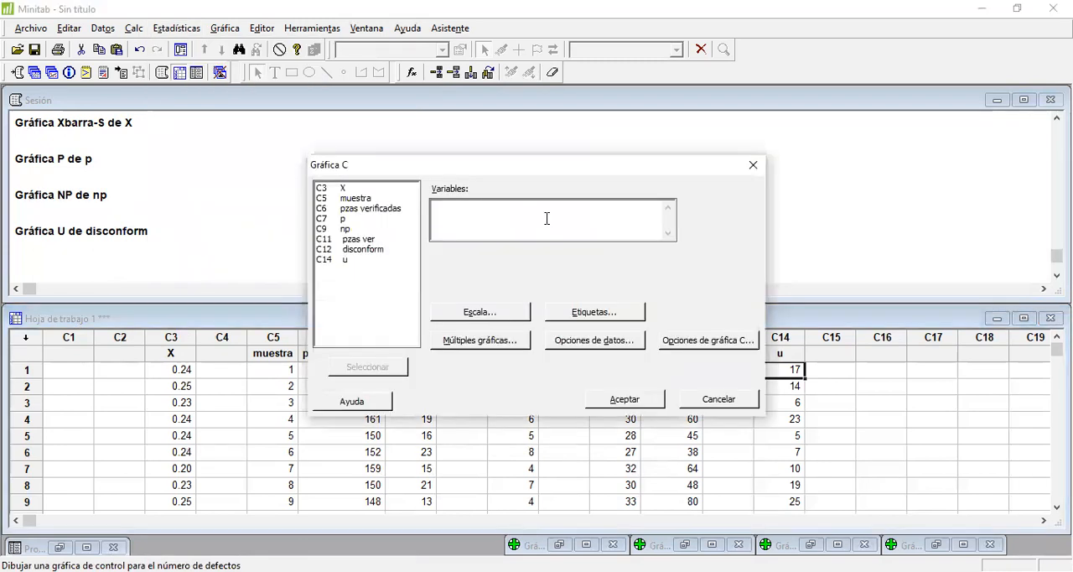
{"action": "double_click", "coordinate": [344, 261]}
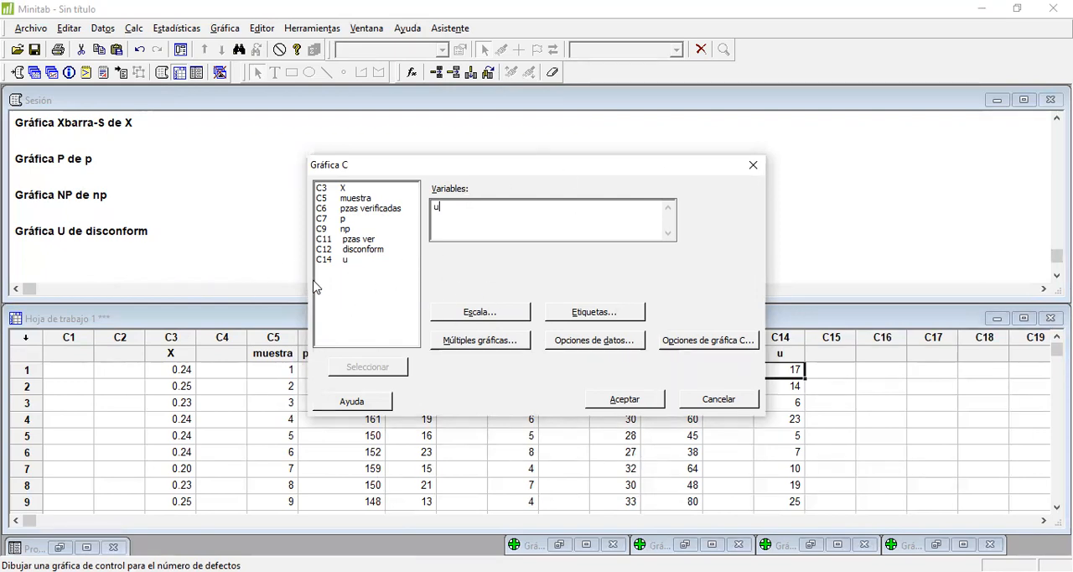
{"action": "left_click", "coordinate": [616, 399]}
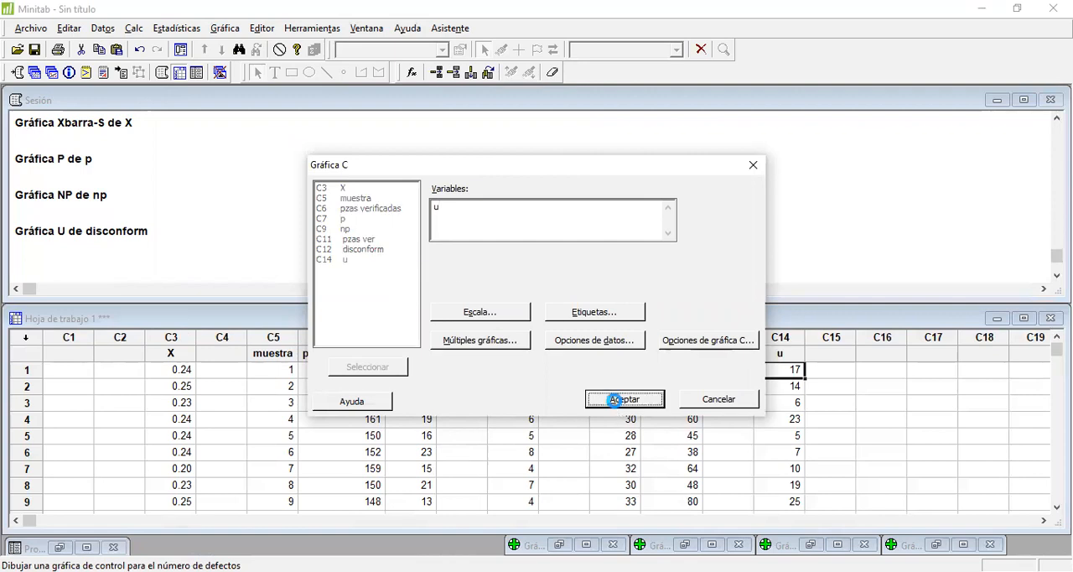